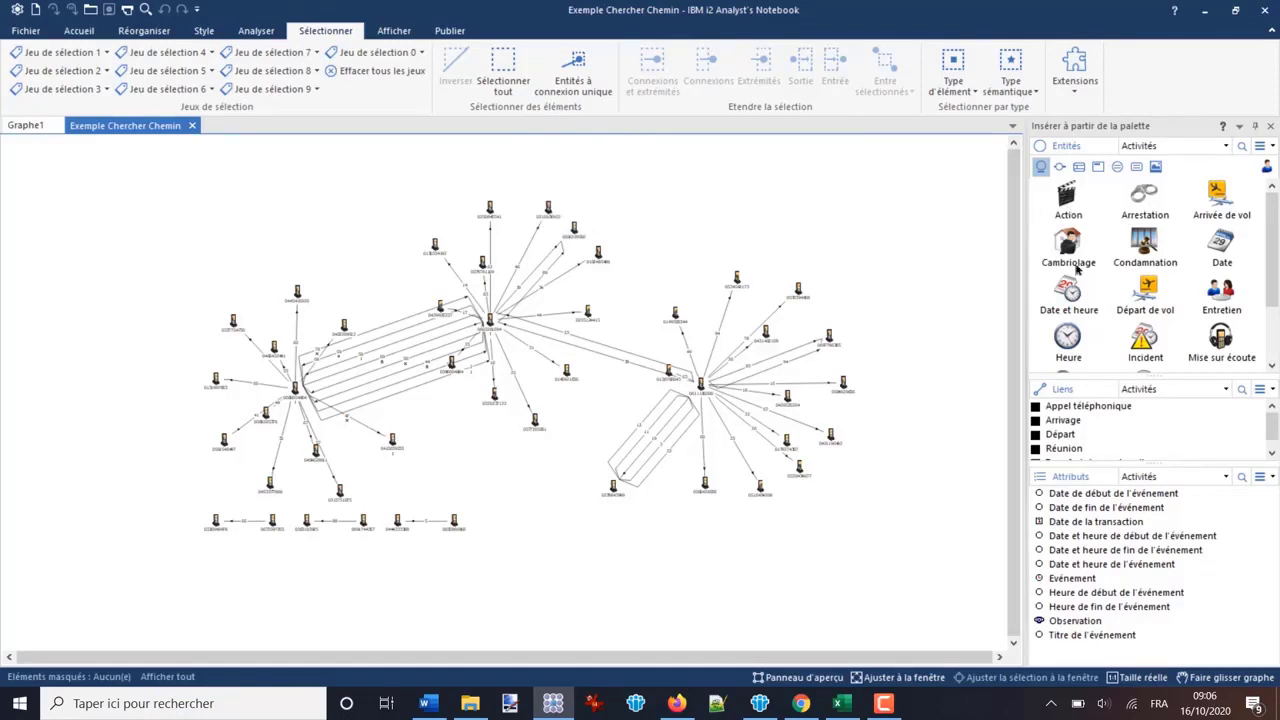
- Place an Action and an Arrestation entity on the chart and select all entities with a single connection (Entités à connexion unique)
{"action": "left_click_drag", "start_coordinate": [1068, 198], "coordinate": [722, 226]}
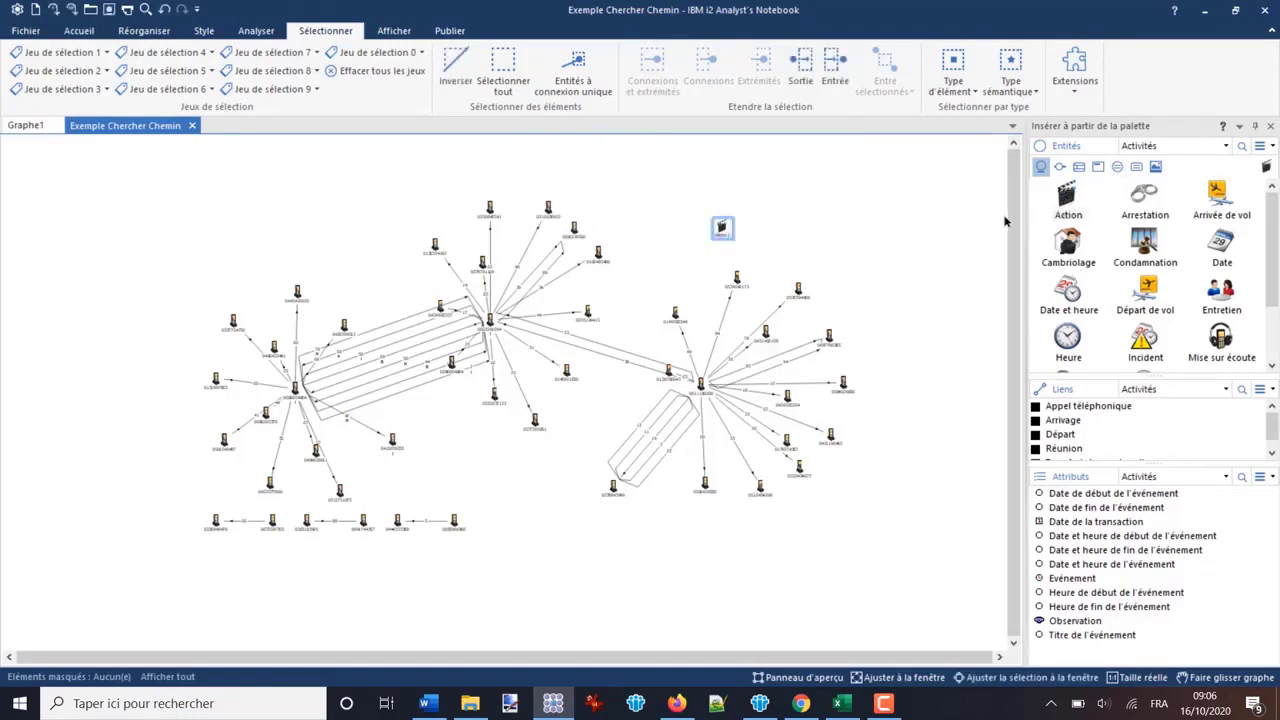
{"action": "left_click_drag", "start_coordinate": [1146, 198], "coordinate": [333, 184]}
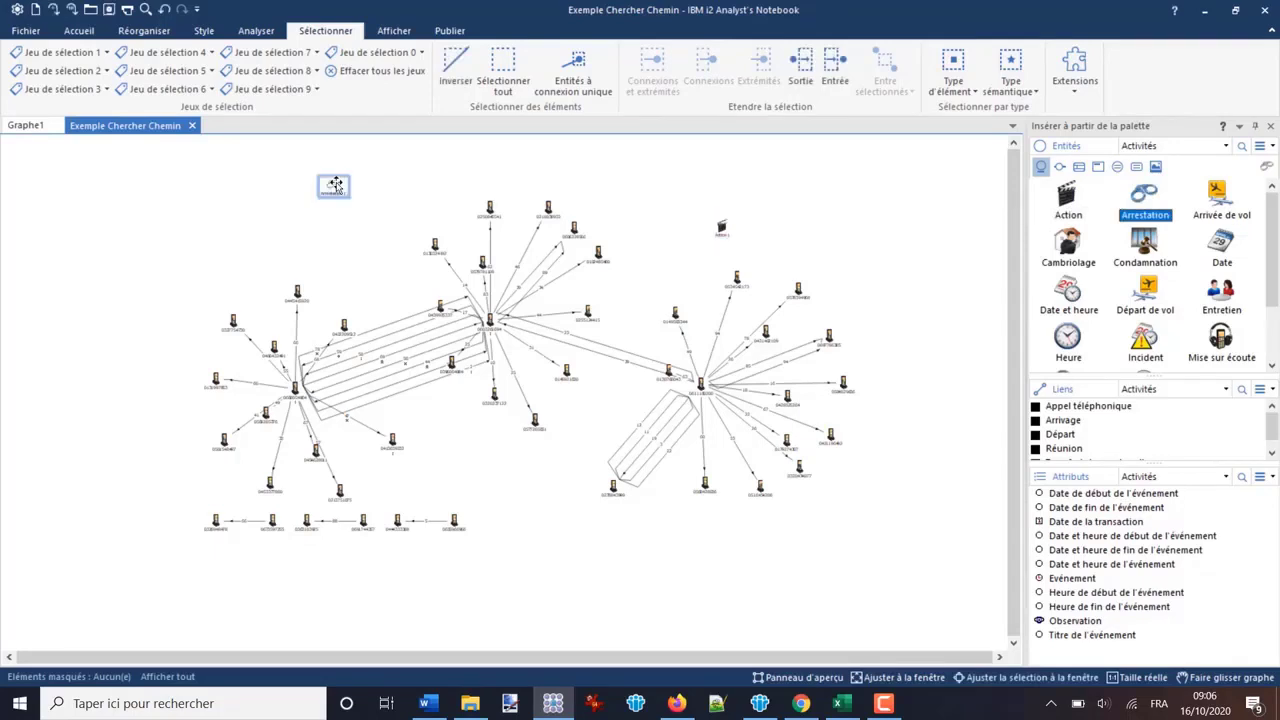
{"action": "left_click", "coordinate": [400, 174]}
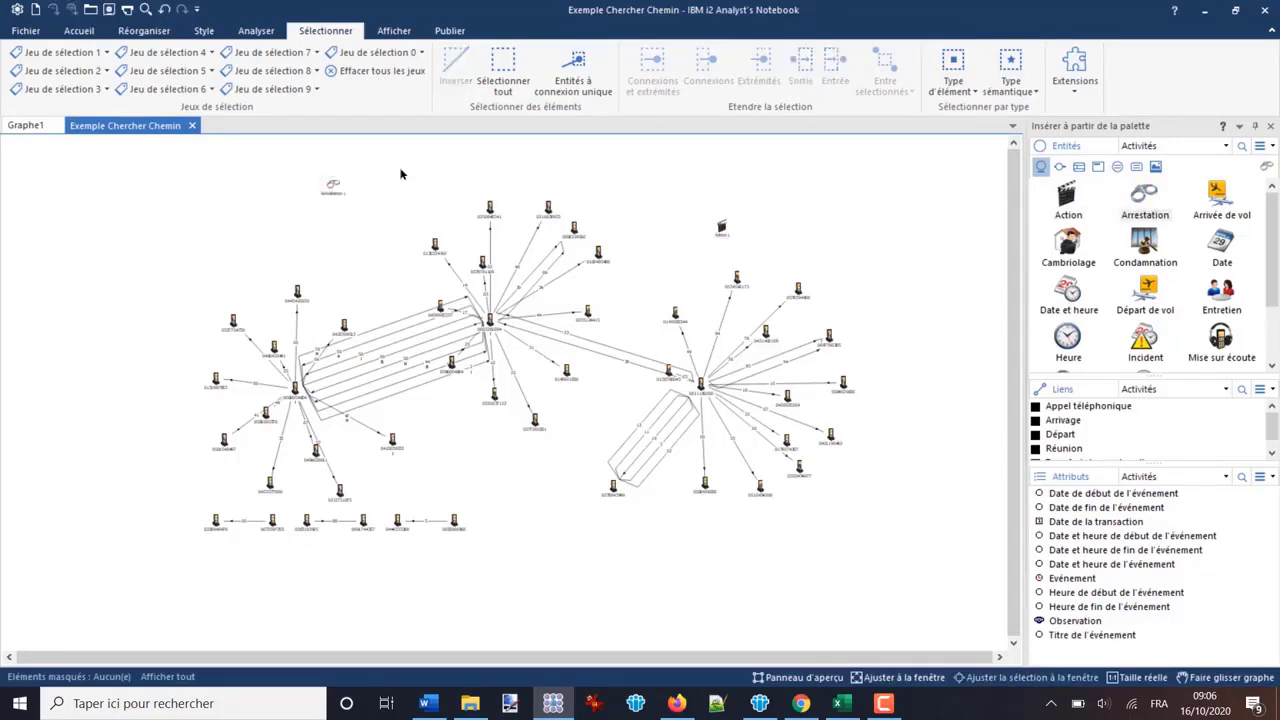
{"action": "left_click", "coordinate": [577, 82]}
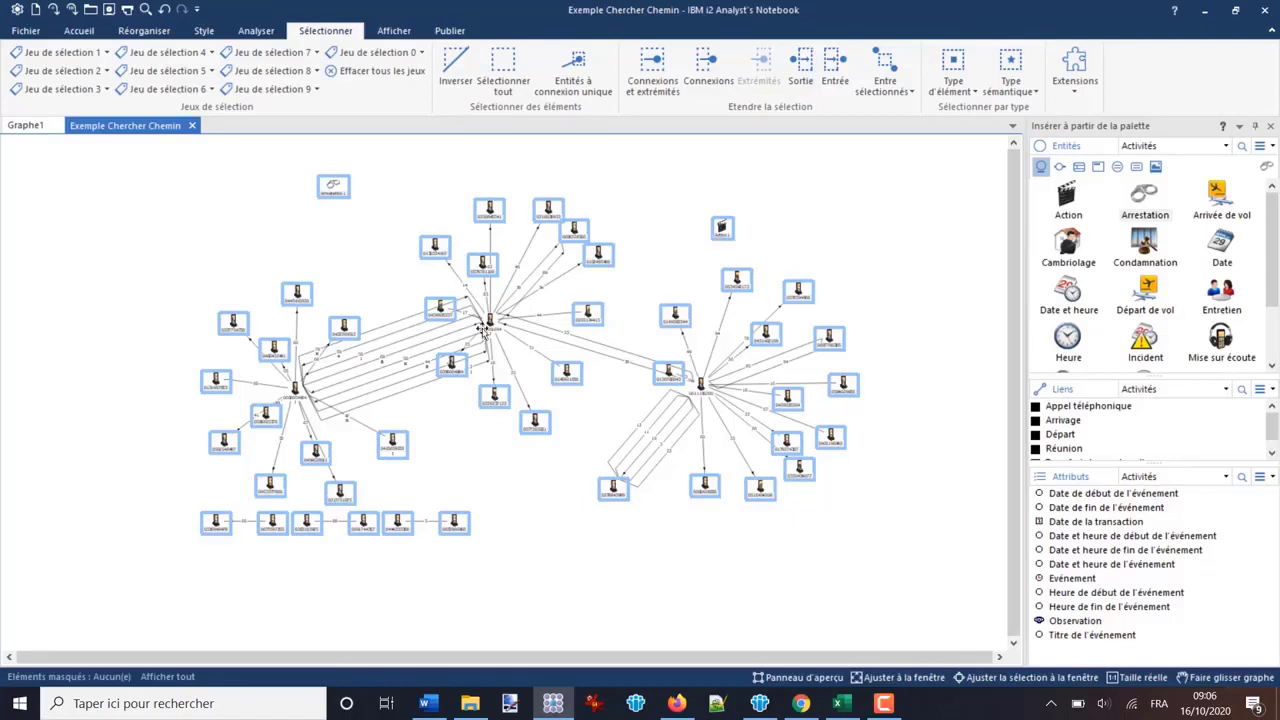
- Select the leftmost phone cluster and the isolated pairs beneath it with a selection area, and invert the selection
{"action": "scroll", "coordinate": [600, 326], "scroll_direction": "up", "scroll_amount": 1}
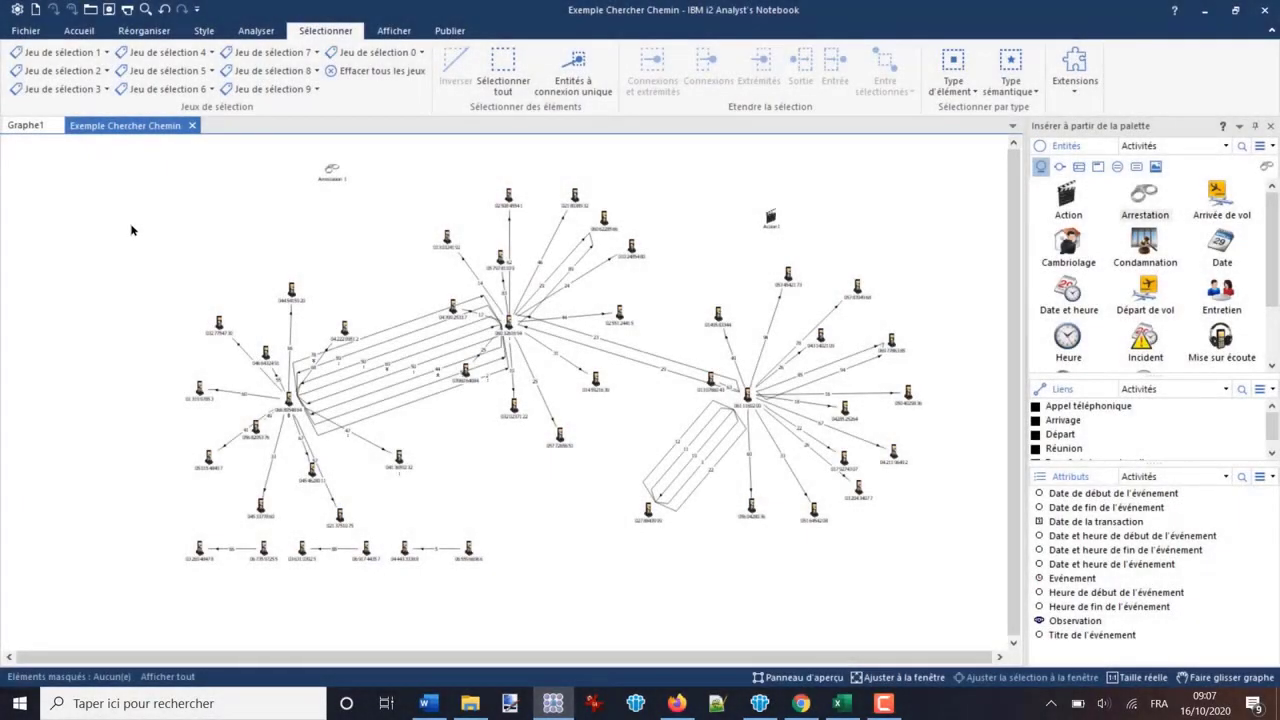
{"action": "left_click_drag", "start_coordinate": [129, 214], "coordinate": [491, 595]}
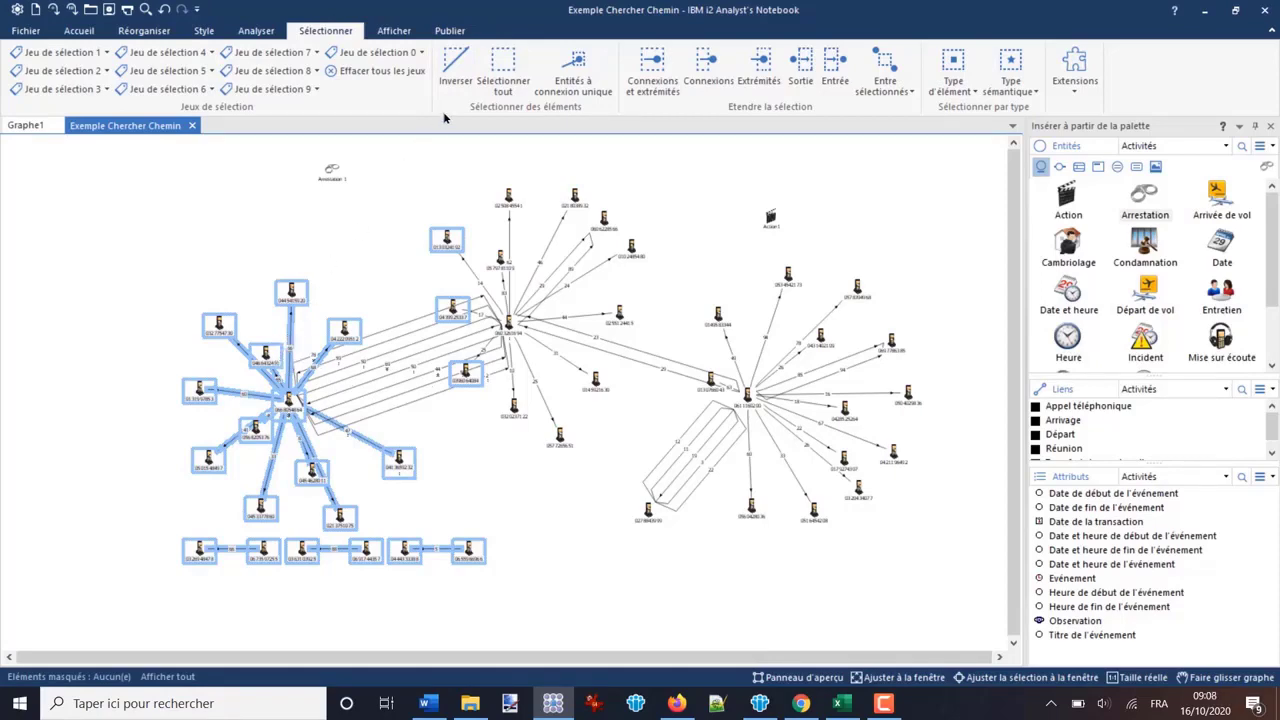
{"action": "left_click", "coordinate": [458, 64]}
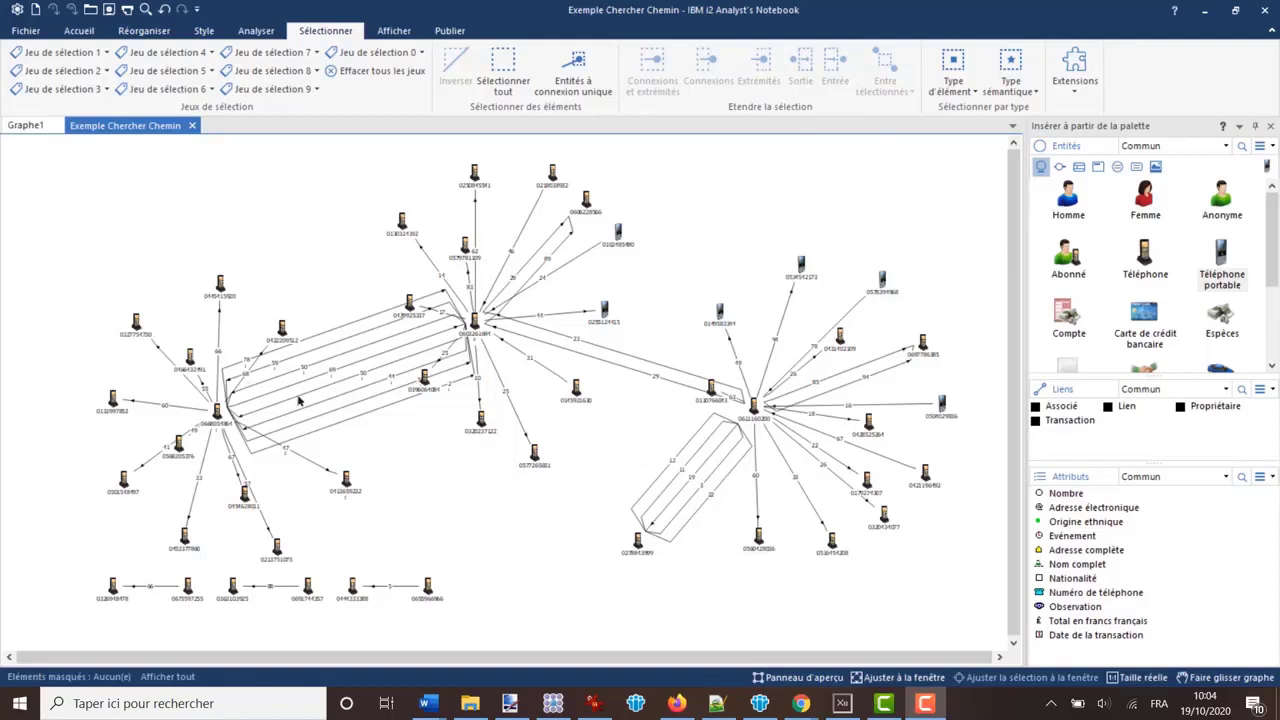
- Select the central phone cluster, extend the selection to its connections and ends (Connexions et extrémités), and clear it
{"action": "left_click_drag", "start_coordinate": [346, 173], "coordinate": [619, 432]}
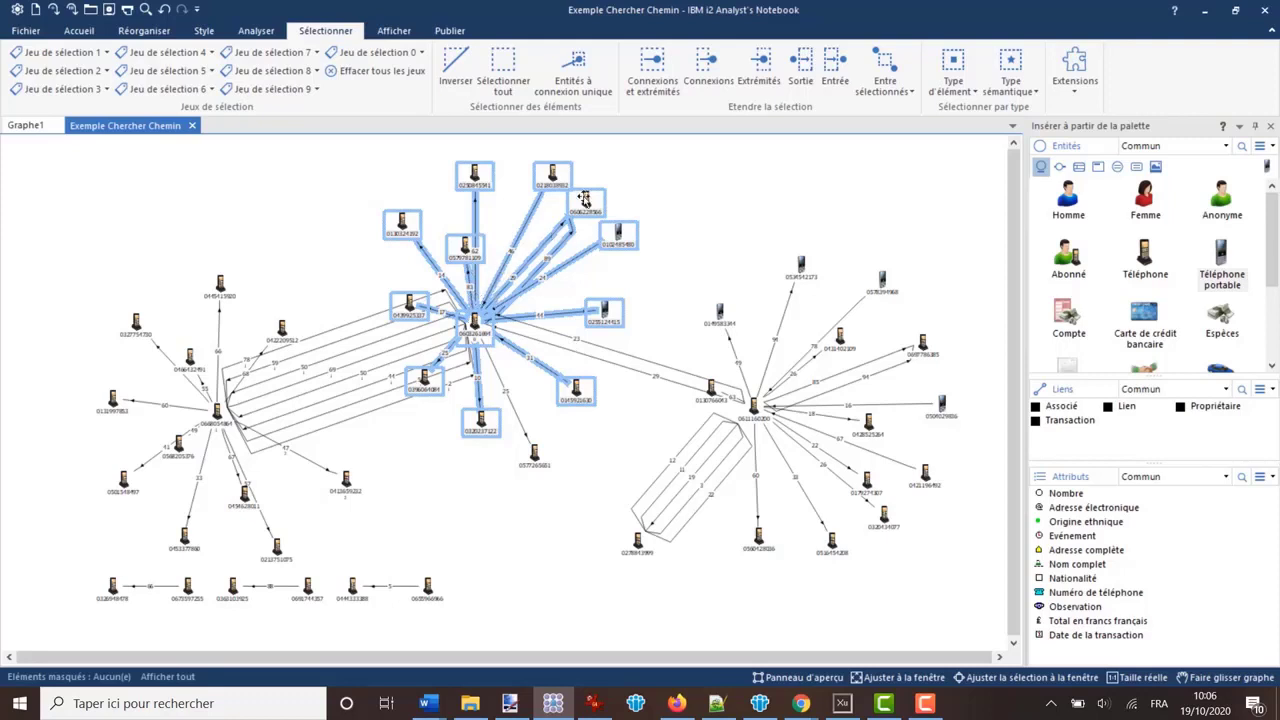
{"action": "left_click", "coordinate": [650, 72]}
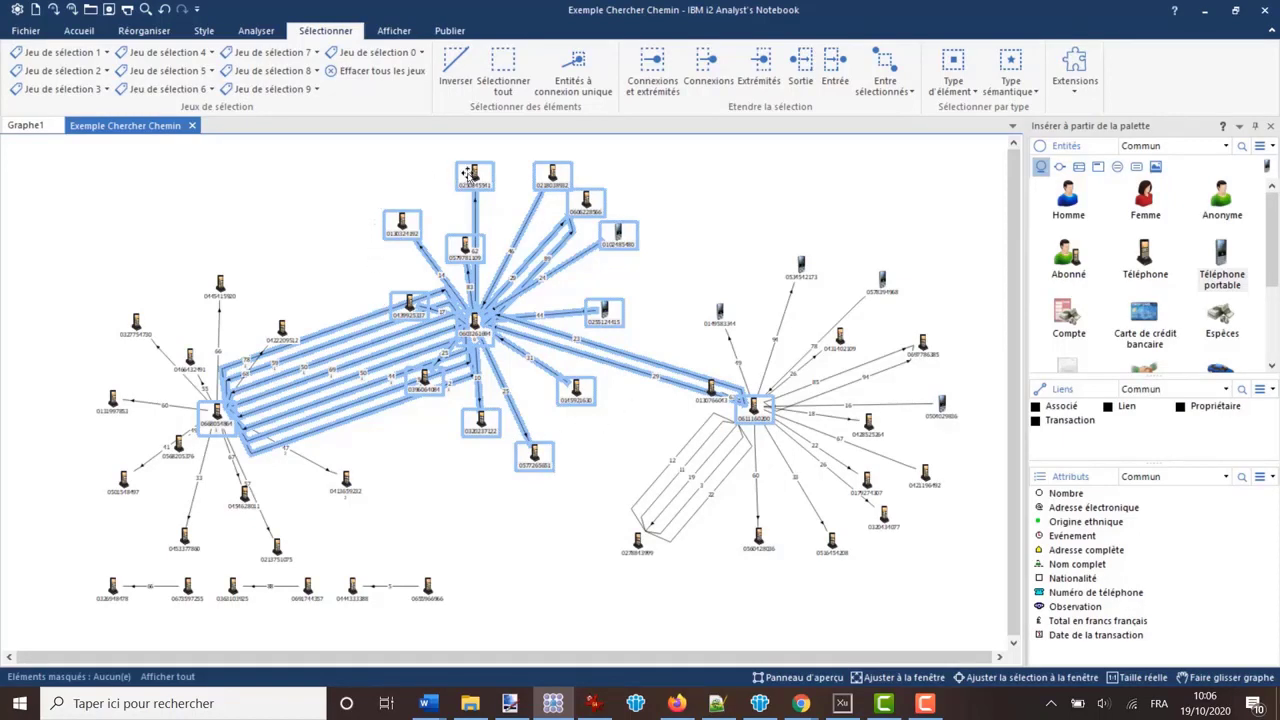
{"action": "left_click", "coordinate": [651, 180]}
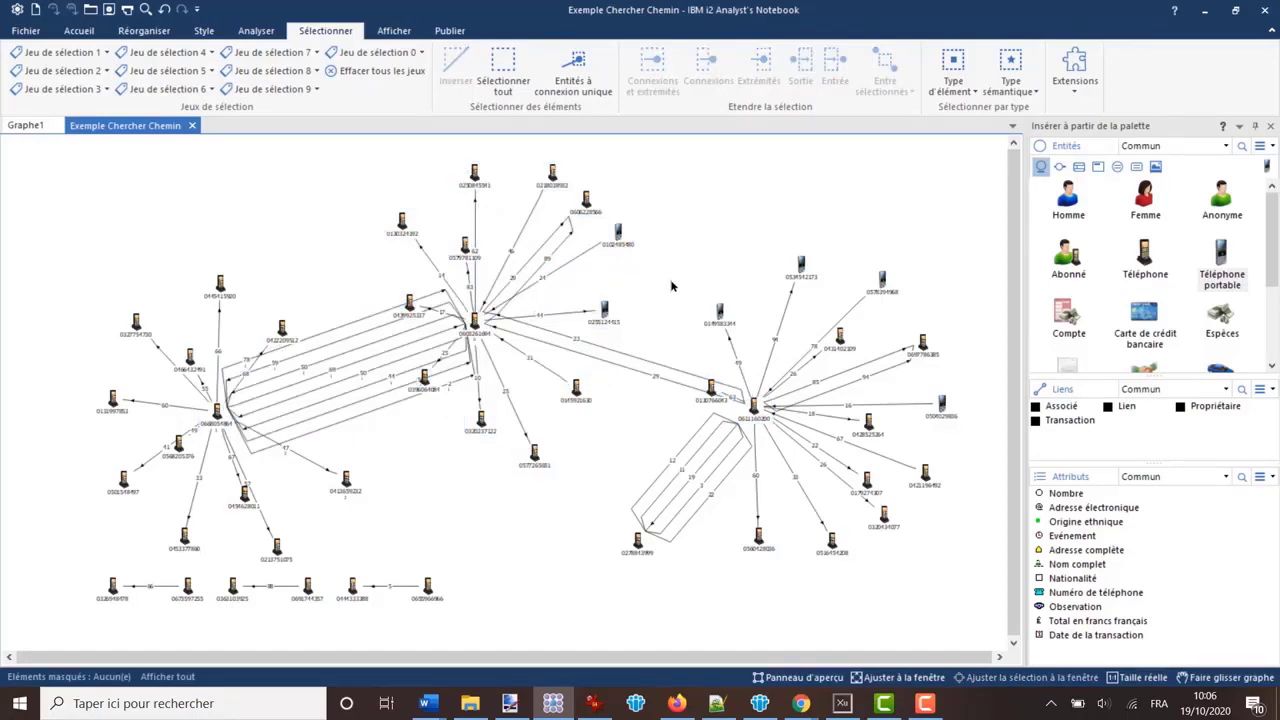
- Select the upper-left part of the rightmost phone cluster including its hub, extend to Connexions et extrémités, and clear the selection
{"action": "left_click_drag", "start_coordinate": [671, 266], "coordinate": [802, 452]}
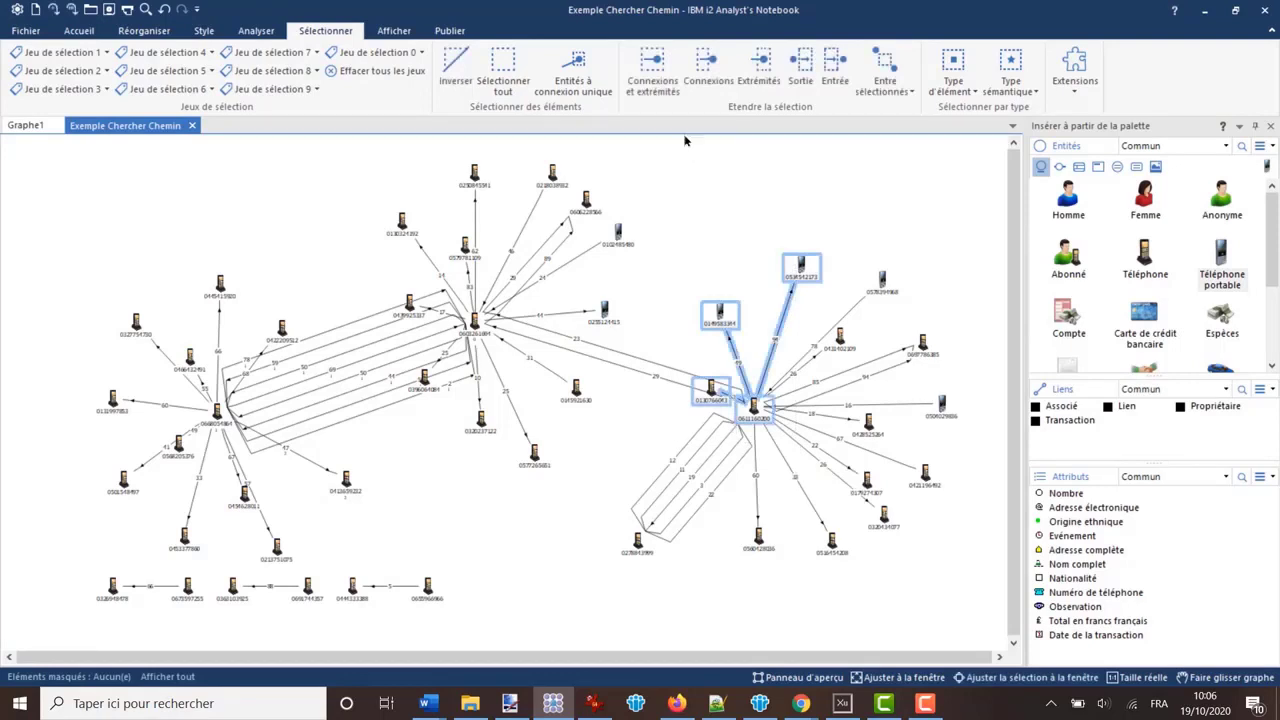
{"action": "left_click", "coordinate": [653, 67]}
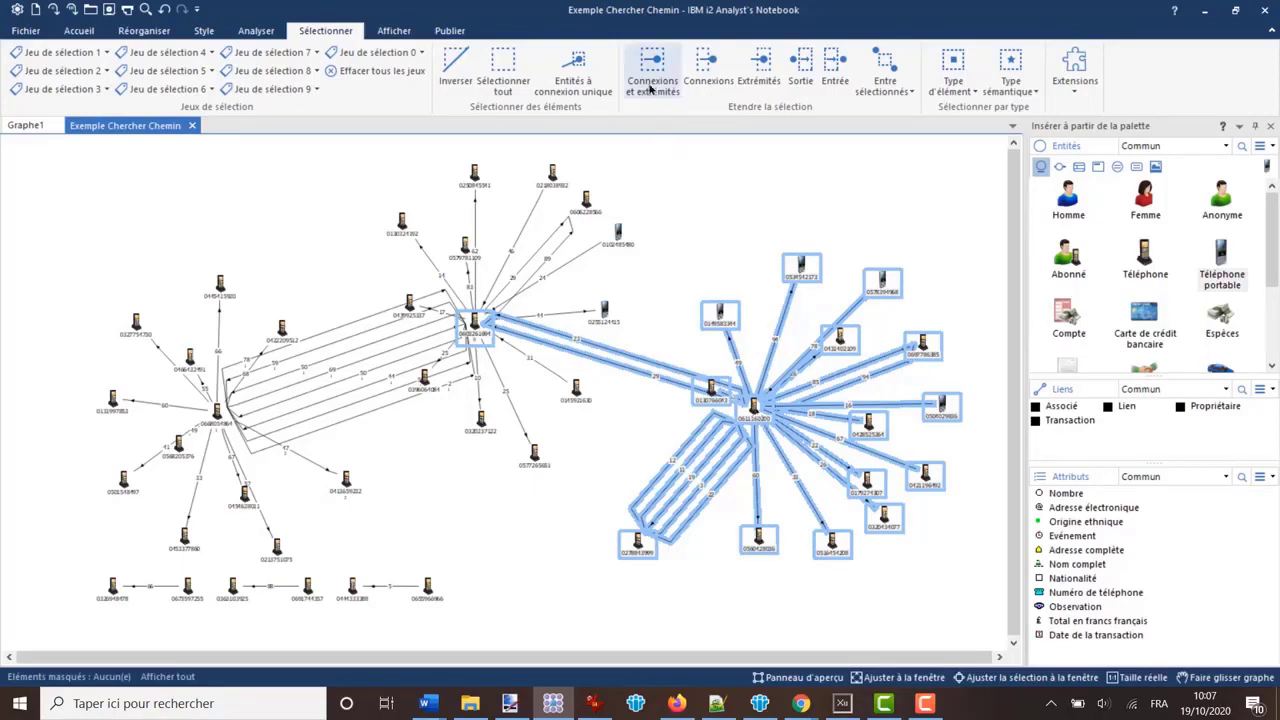
{"action": "left_click", "coordinate": [705, 226]}
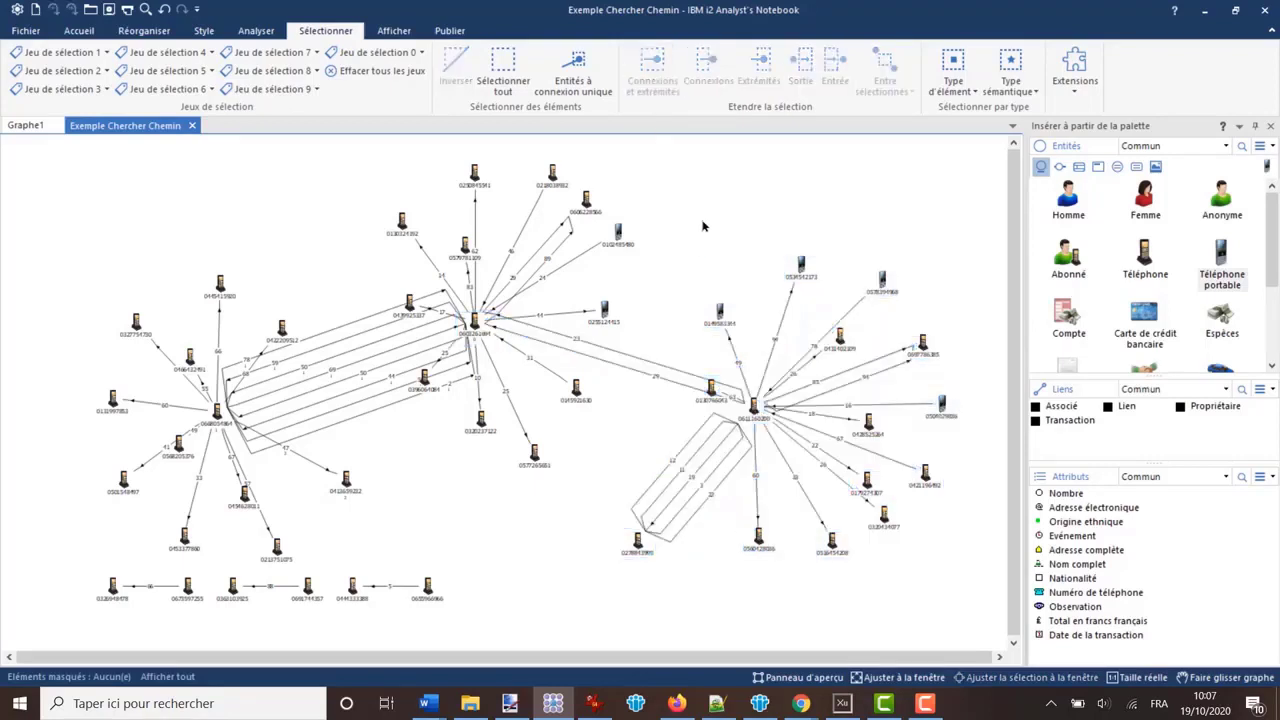
- Select the link labelled 23 between the central and rightmost hubs and extend the selection to Connexions et extrémités
{"action": "left_click", "coordinate": [663, 372]}
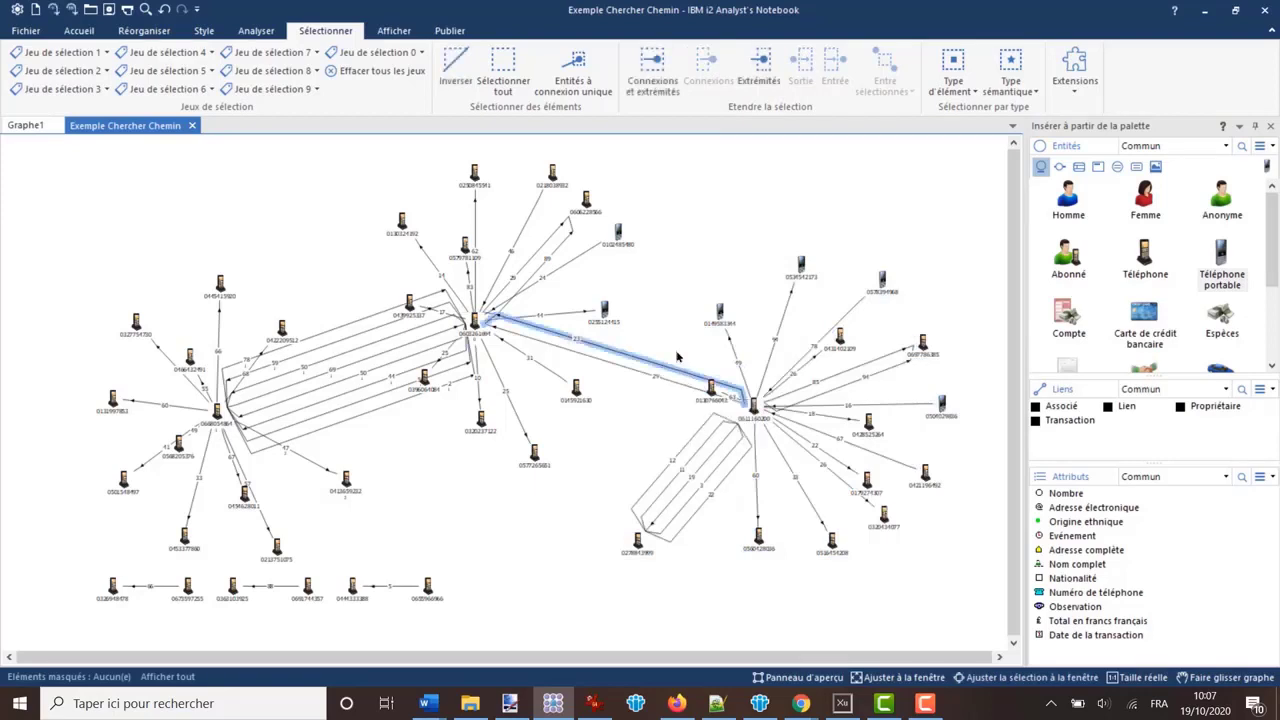
{"action": "left_click", "coordinate": [647, 76]}
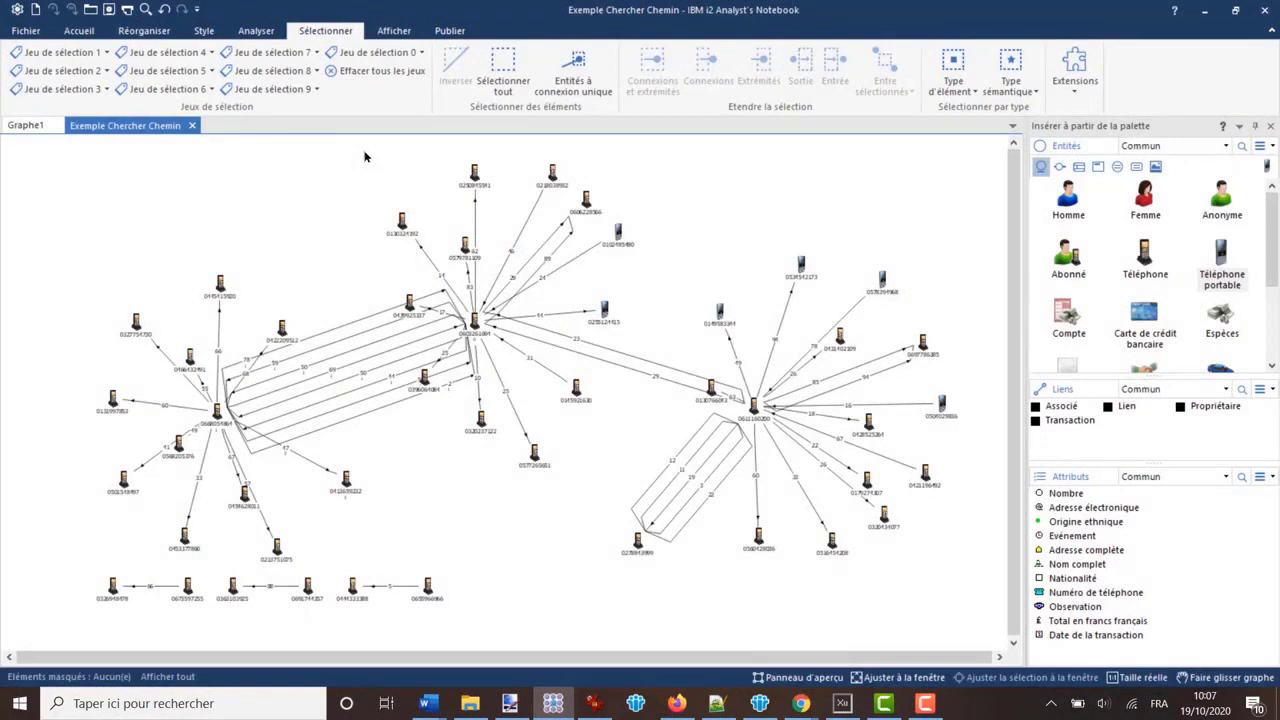
- Select the central phone cluster, extend the selection to its connected links only (Connexions), and clear it
{"action": "left_click_drag", "start_coordinate": [366, 151], "coordinate": [640, 448]}
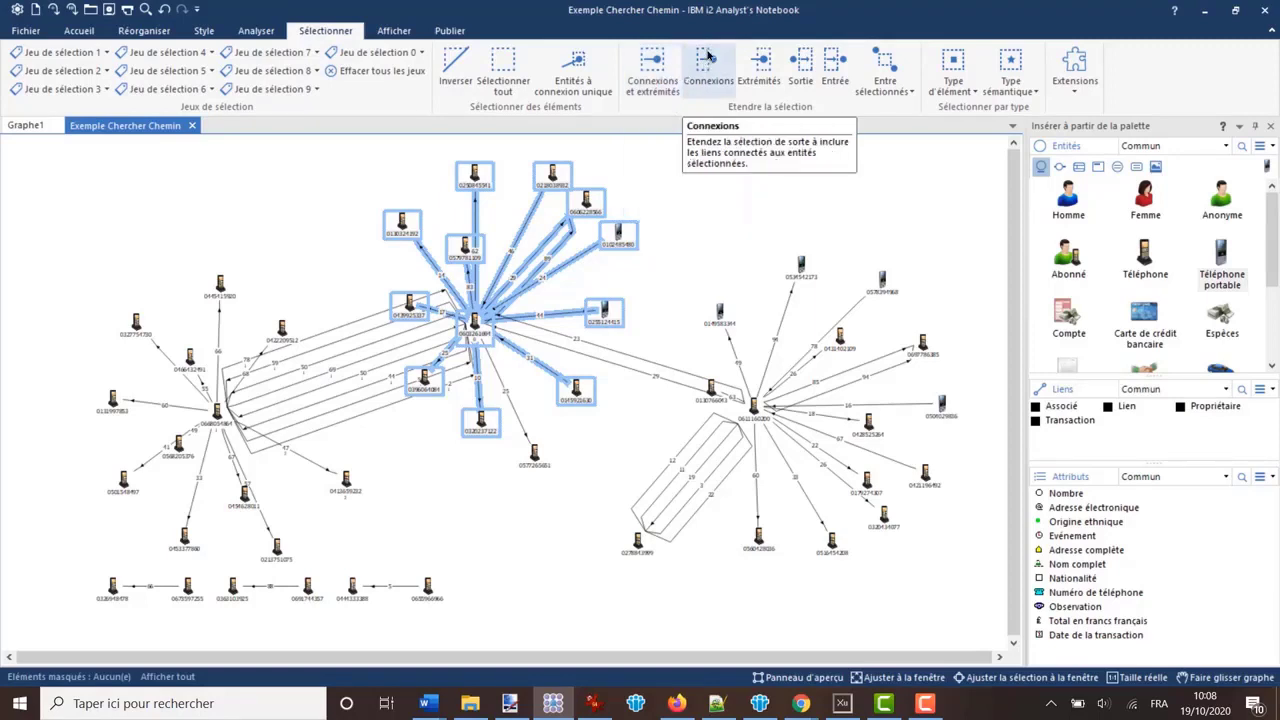
{"action": "left_click", "coordinate": [704, 67]}
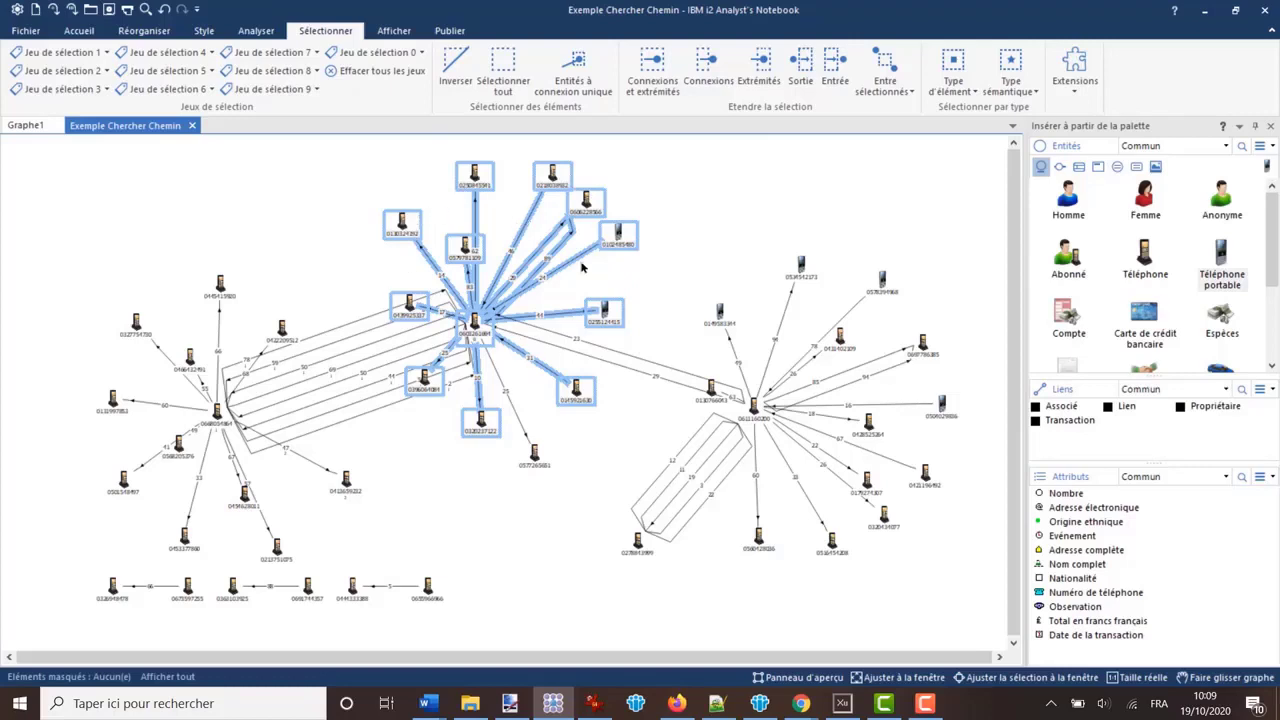
{"action": "left_click", "coordinate": [685, 255]}
- Select the upper central cluster, add the links labelled 78 and 29 to the selection, and extend it to the link ends (Extrémités)
{"action": "left_click_drag", "start_coordinate": [366, 160], "coordinate": [638, 392]}
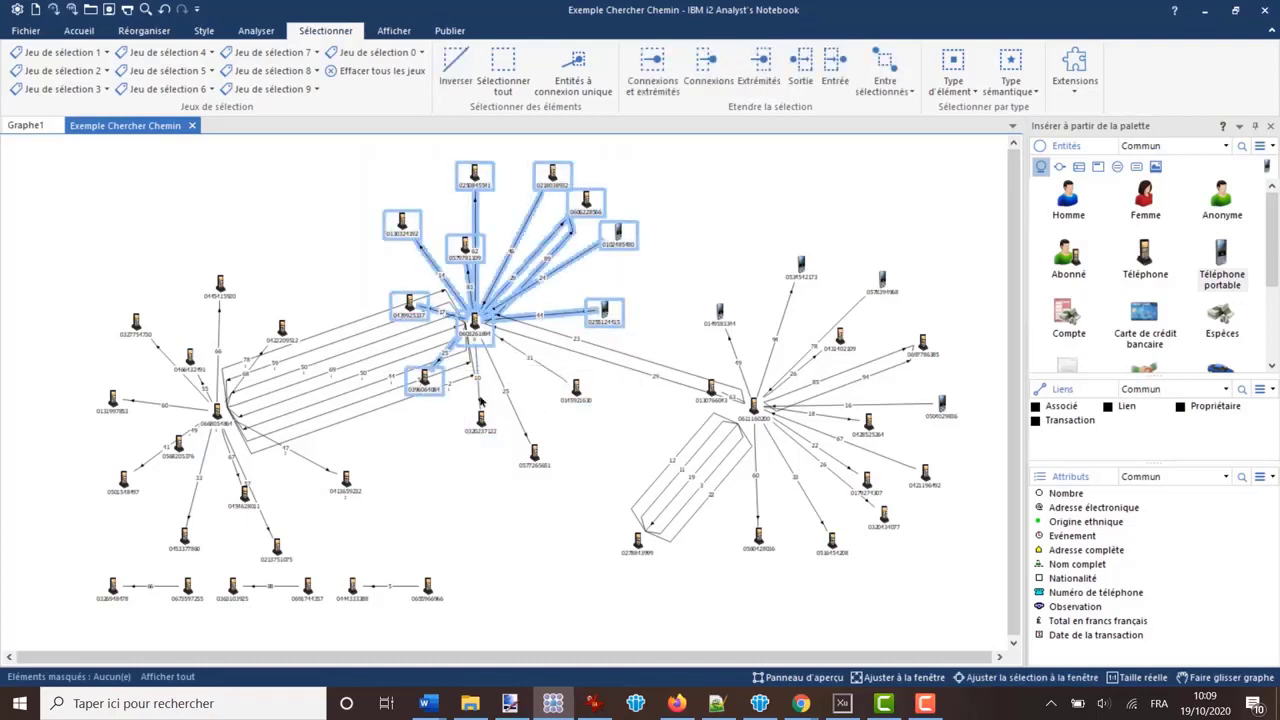
{"action": "left_click", "coordinate": [345, 328], "text": "ctrl"}
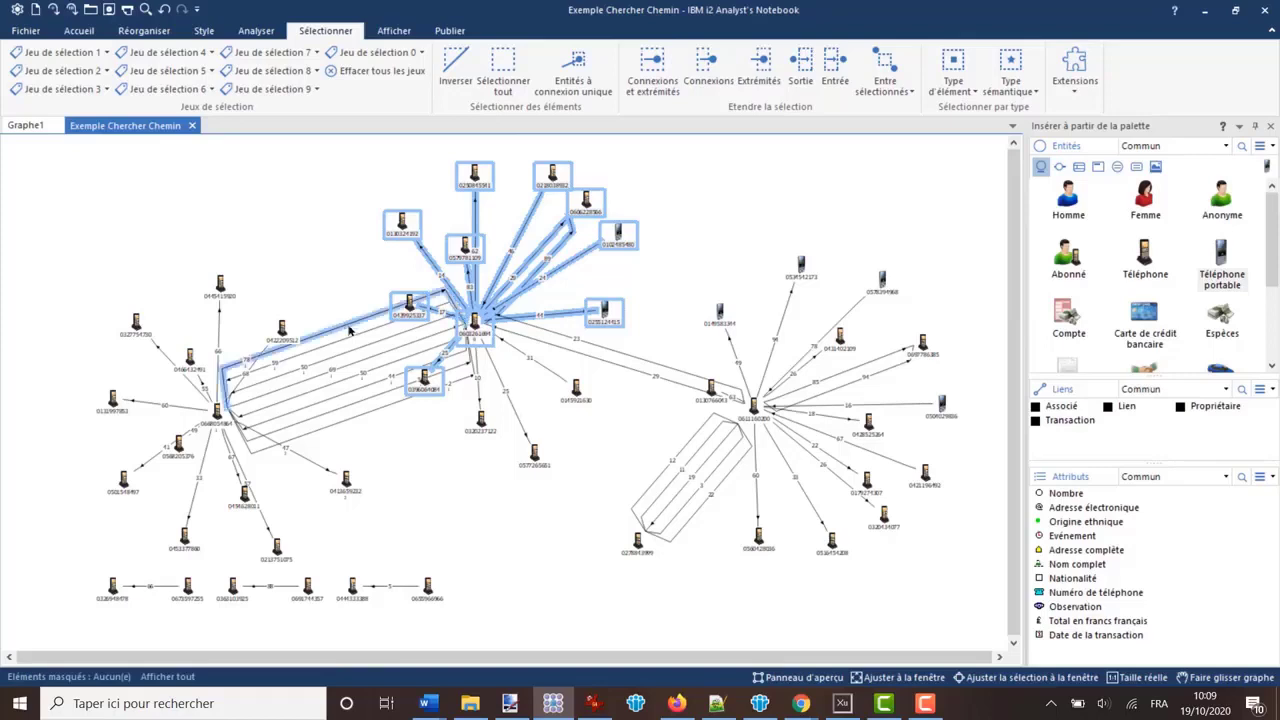
{"action": "left_click", "coordinate": [609, 365], "text": "ctrl"}
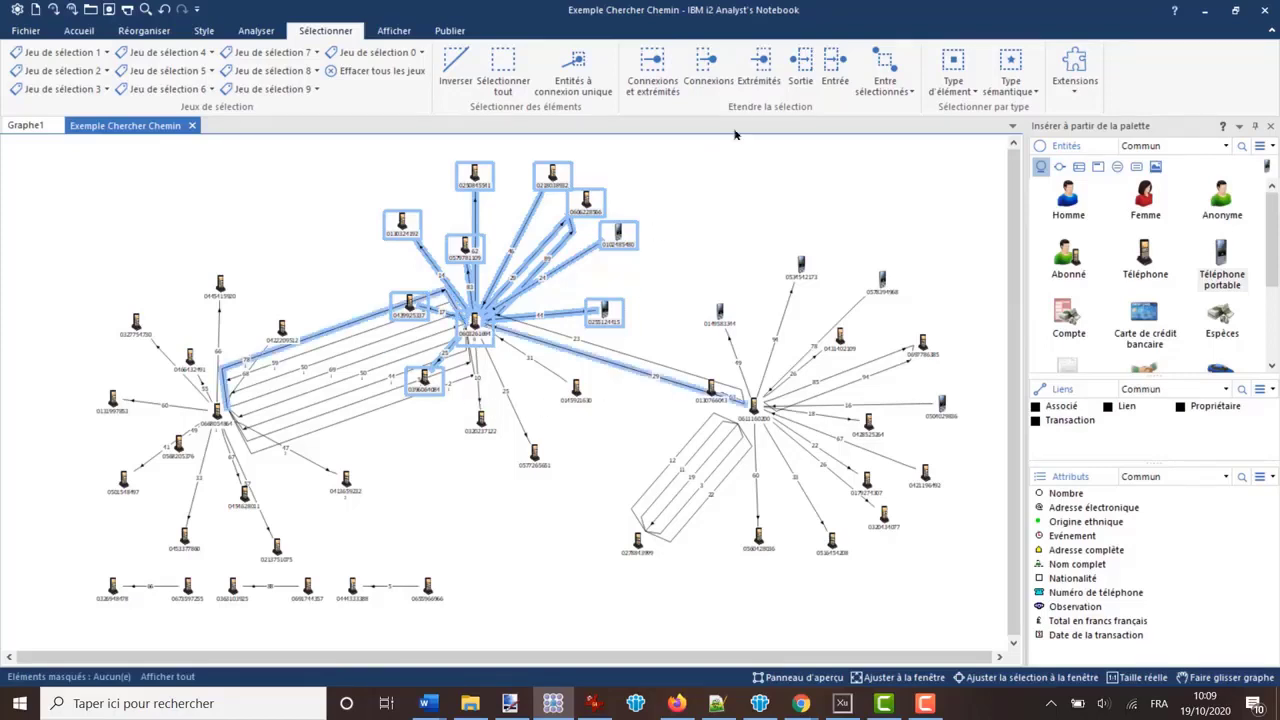
{"action": "left_click", "coordinate": [761, 68]}
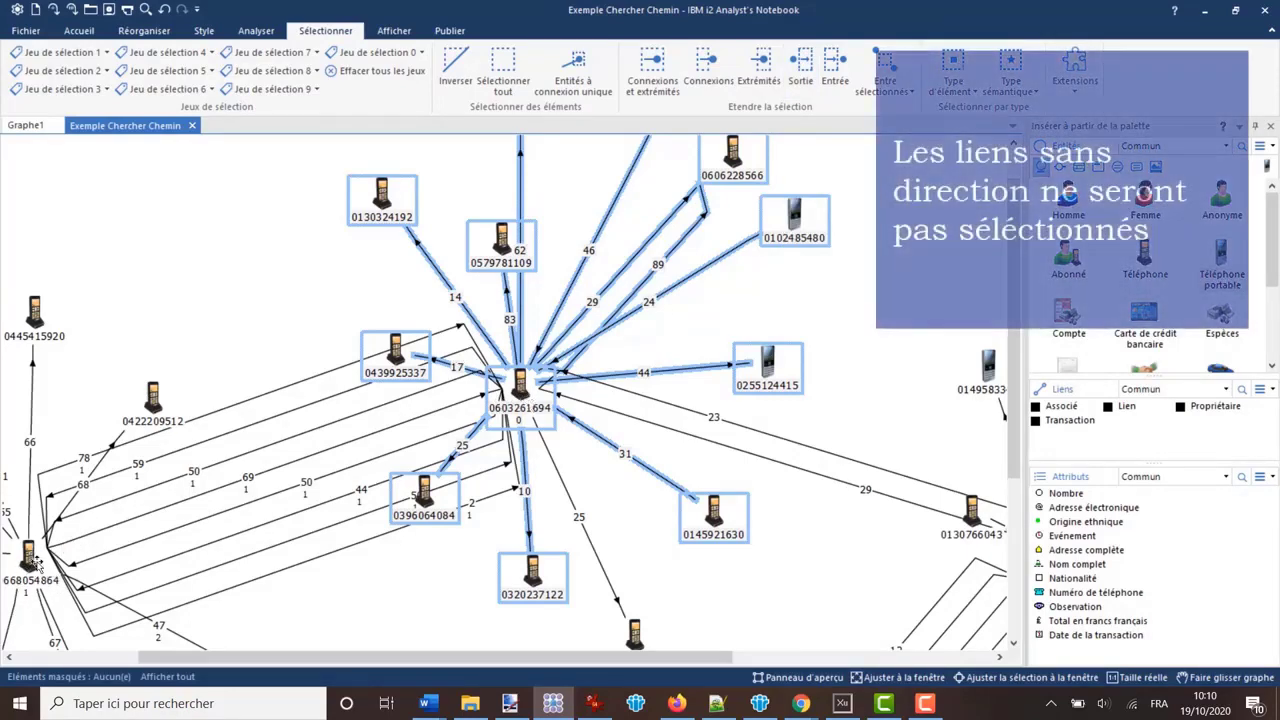
- Extend the central cluster's selection along outgoing links (Sortie) and clear it
{"action": "left_click", "coordinate": [799, 66]}
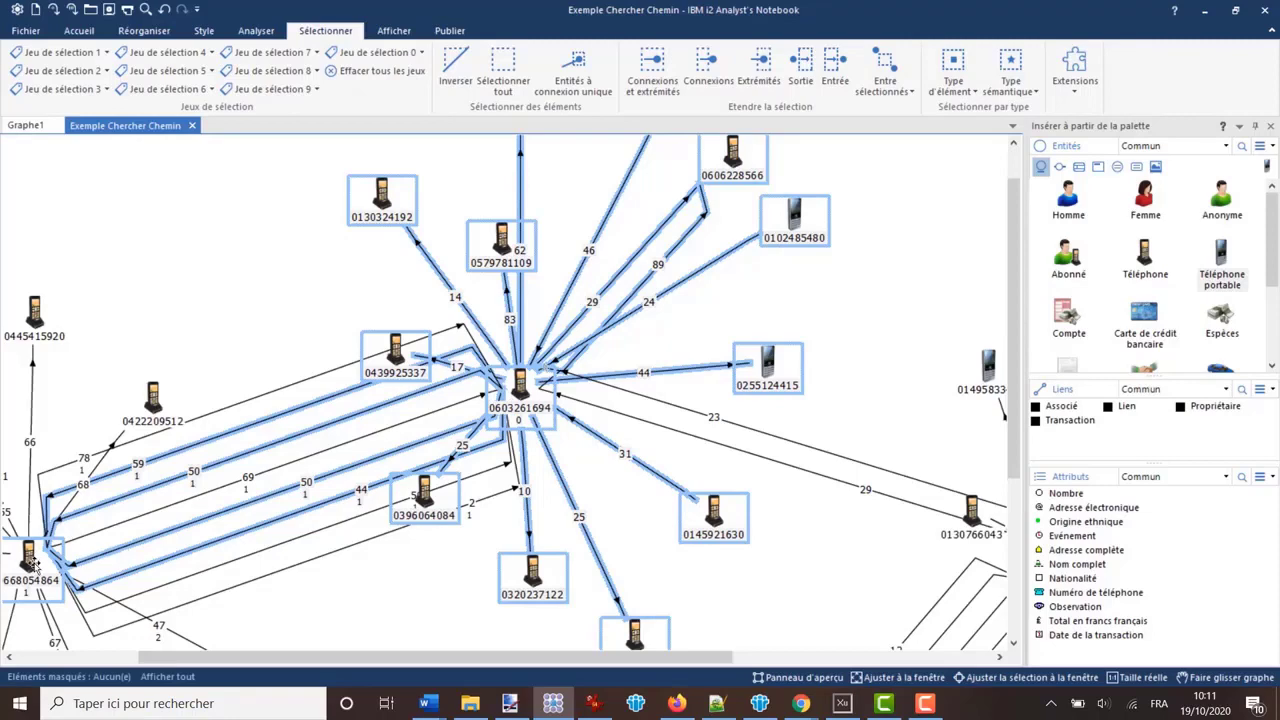
{"action": "left_click", "coordinate": [834, 297]}
- Select the central hub with most of its surrounding phones, extend the selection along incoming links (Entrée), and clear it
{"action": "scroll", "coordinate": [834, 297], "scroll_direction": "down", "scroll_amount": 3}
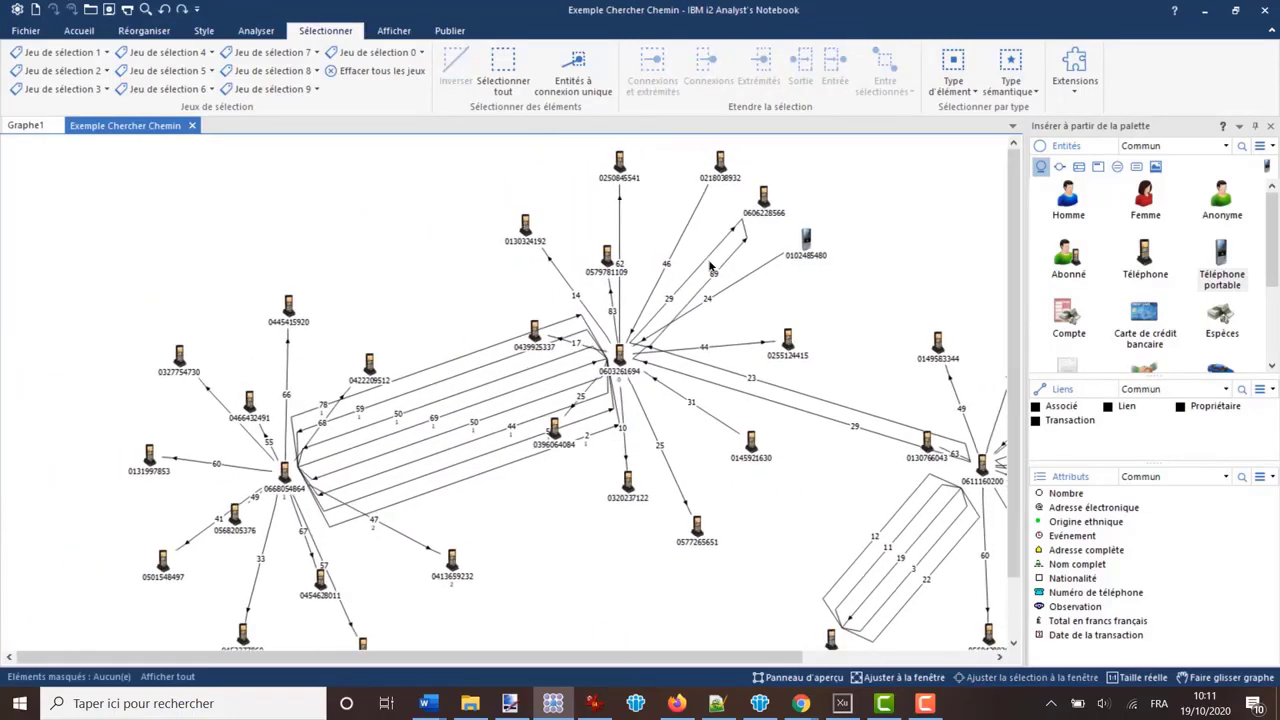
{"action": "left_click_drag", "start_coordinate": [486, 164], "coordinate": [780, 443]}
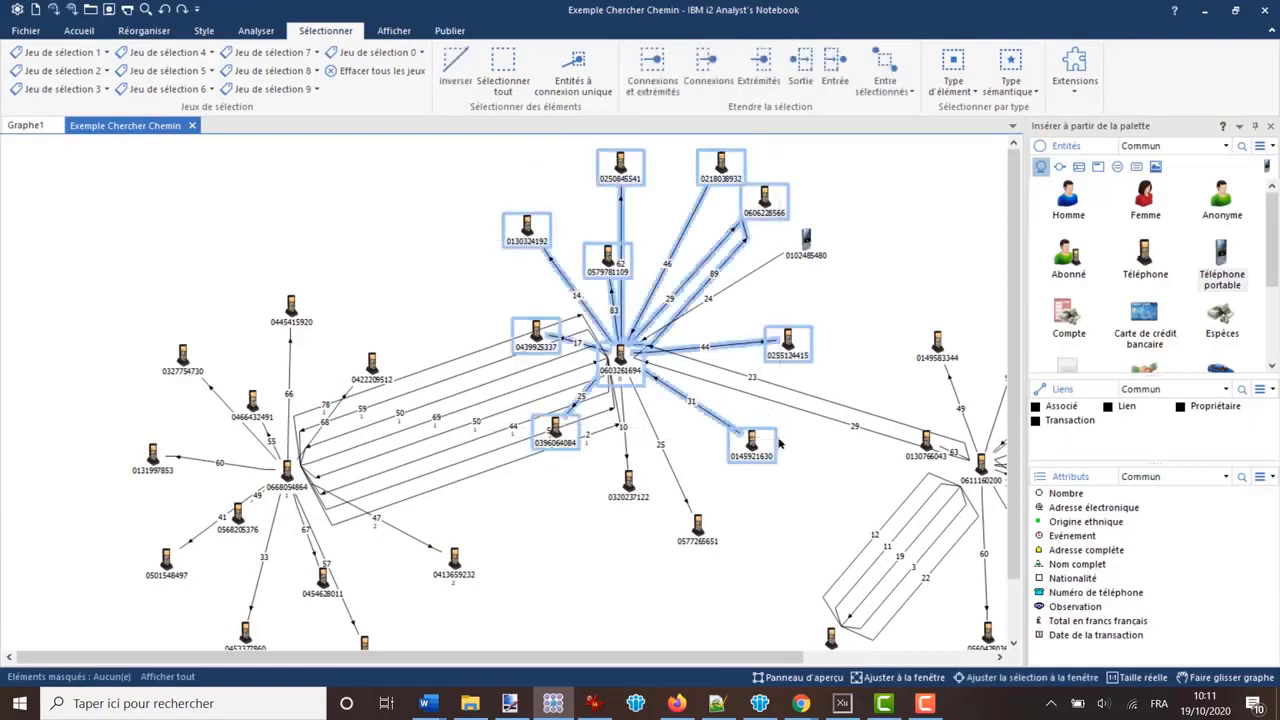
{"action": "left_click", "coordinate": [834, 70]}
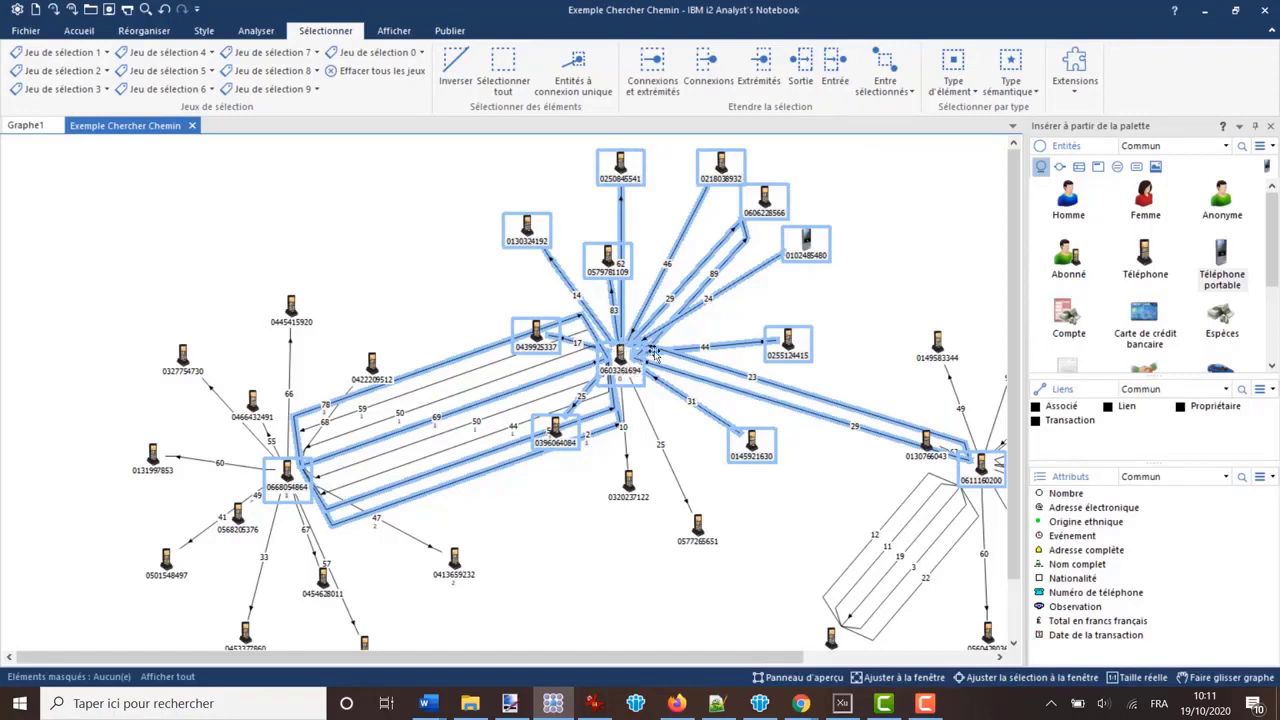
{"action": "left_click_drag", "start_coordinate": [203, 244], "coordinate": [722, 526]}
{"action": "left_click", "coordinate": [664, 580]}
- Select the area spanning the central and rightmost hubs and extend the selection along incoming links (Entrée)
{"action": "left_click_drag", "start_coordinate": [515, 663], "coordinate": [600, 663]}
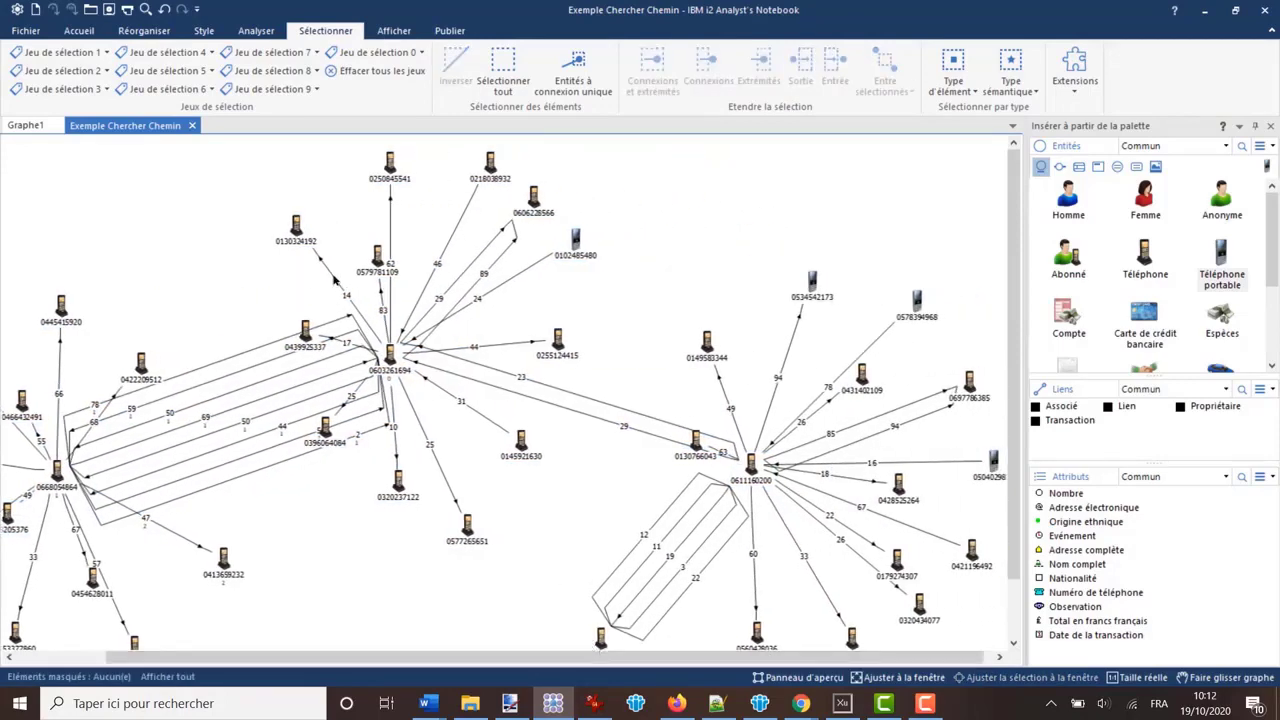
{"action": "left_click_drag", "start_coordinate": [334, 287], "coordinate": [798, 540]}
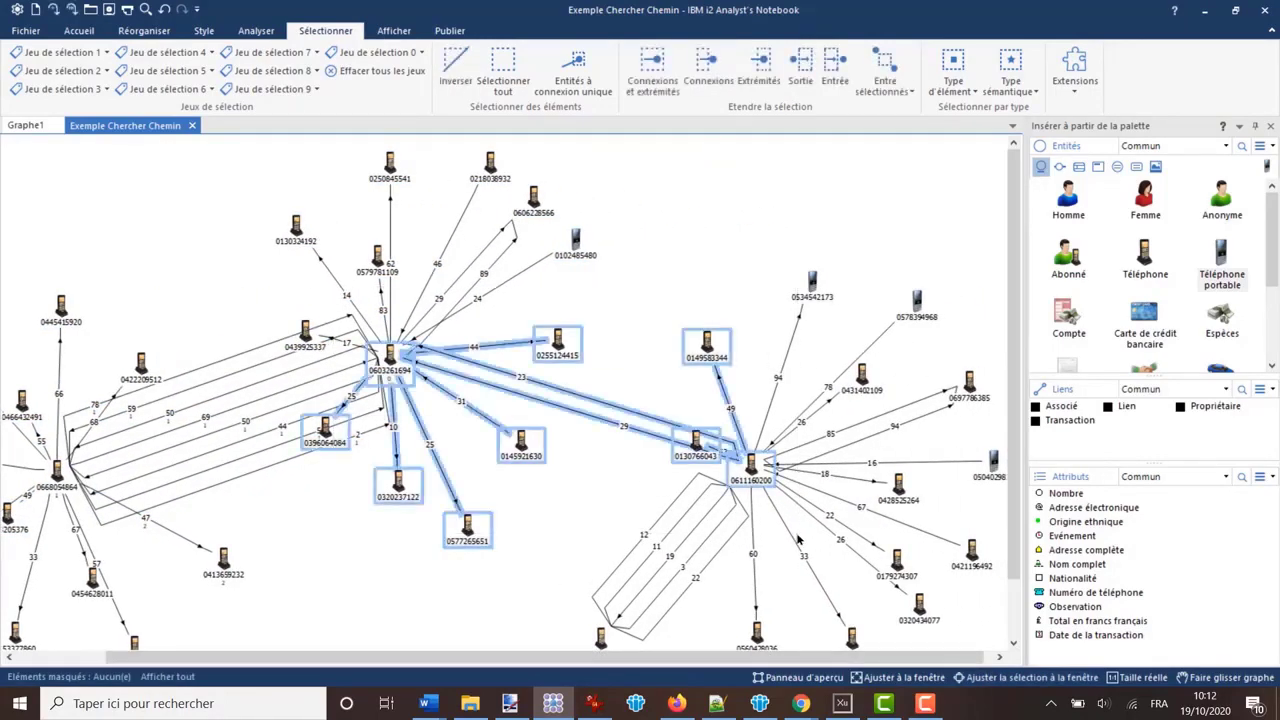
{"action": "left_click", "coordinate": [835, 65]}
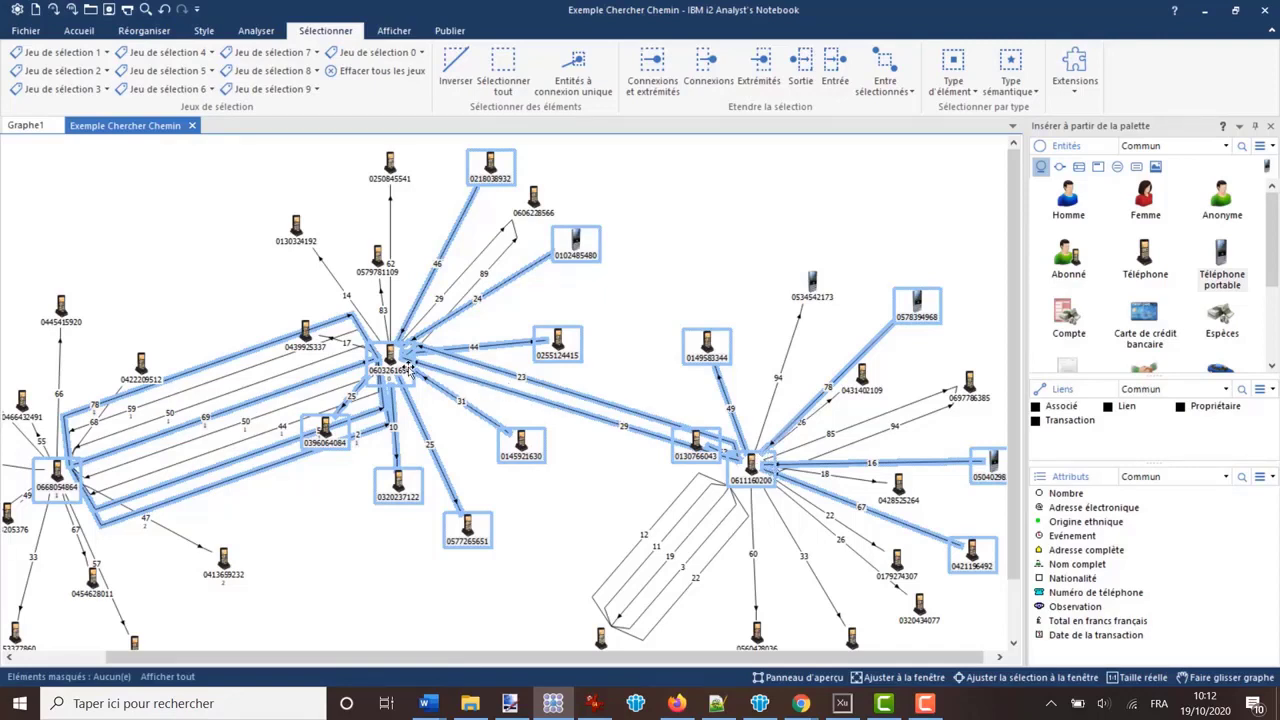
{"action": "left_click_drag", "start_coordinate": [181, 664], "coordinate": [88, 664]}
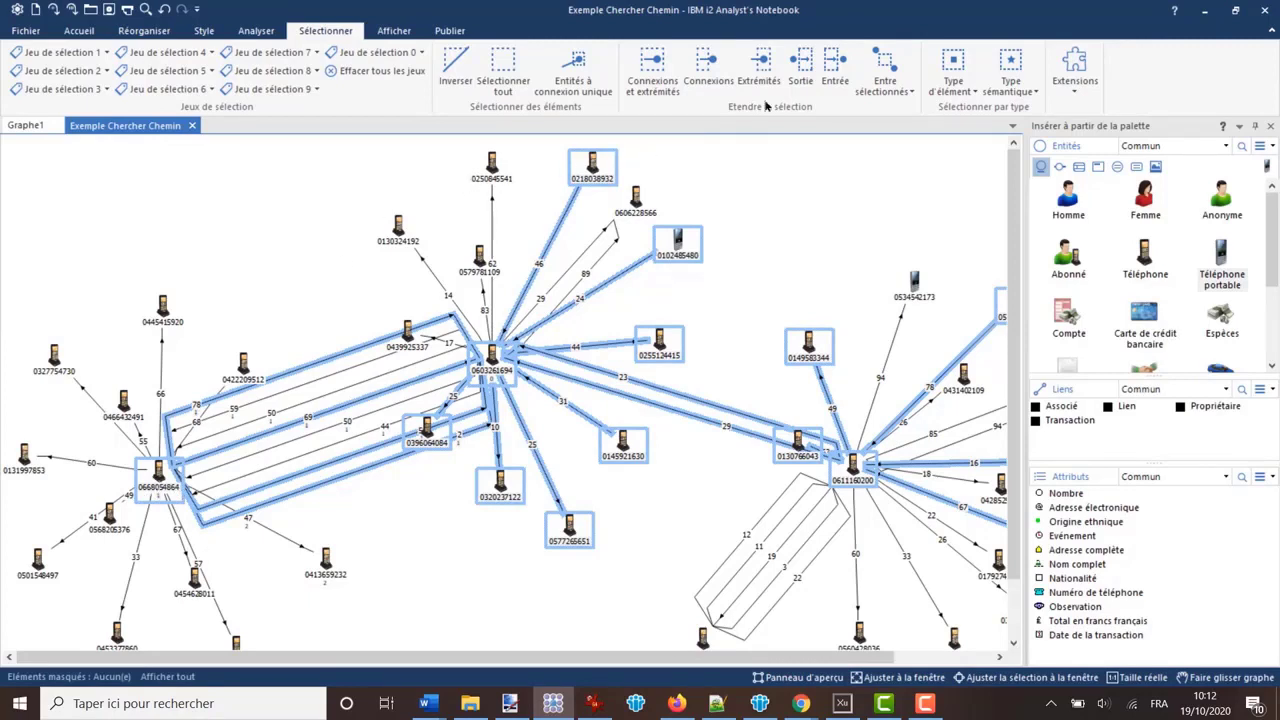
{"action": "left_click", "coordinate": [836, 66]}
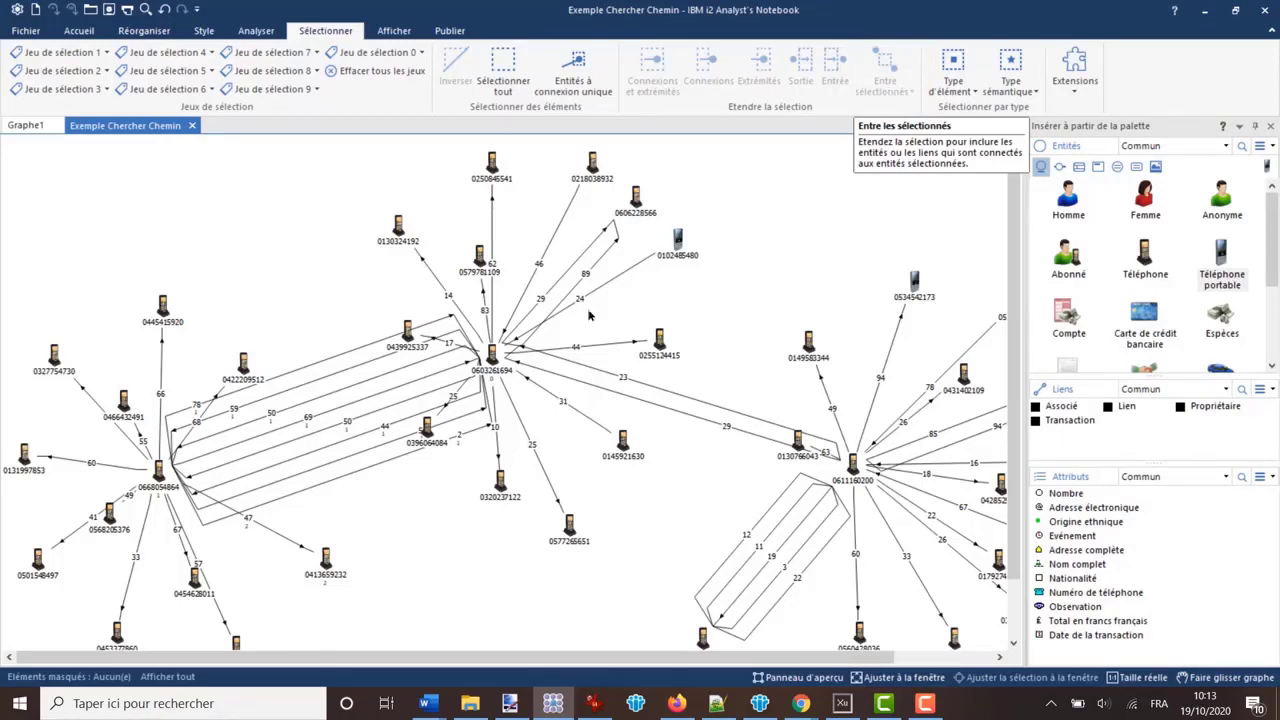
- Select the leftmost and central hubs, link 50 and the phone on link 14, extend with Liens entre les entités sélectionnées, and clear the selection
{"action": "left_click", "coordinate": [158, 472]}
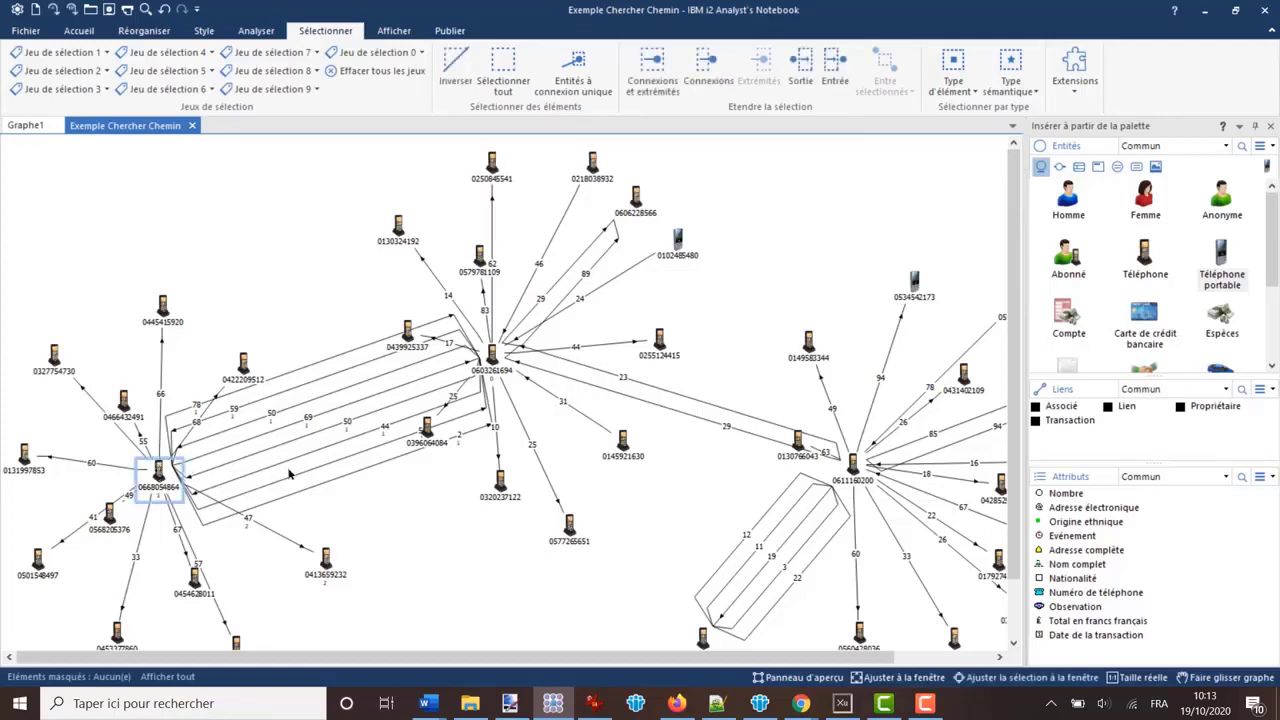
{"action": "left_click", "coordinate": [491, 360], "text": "ctrl"}
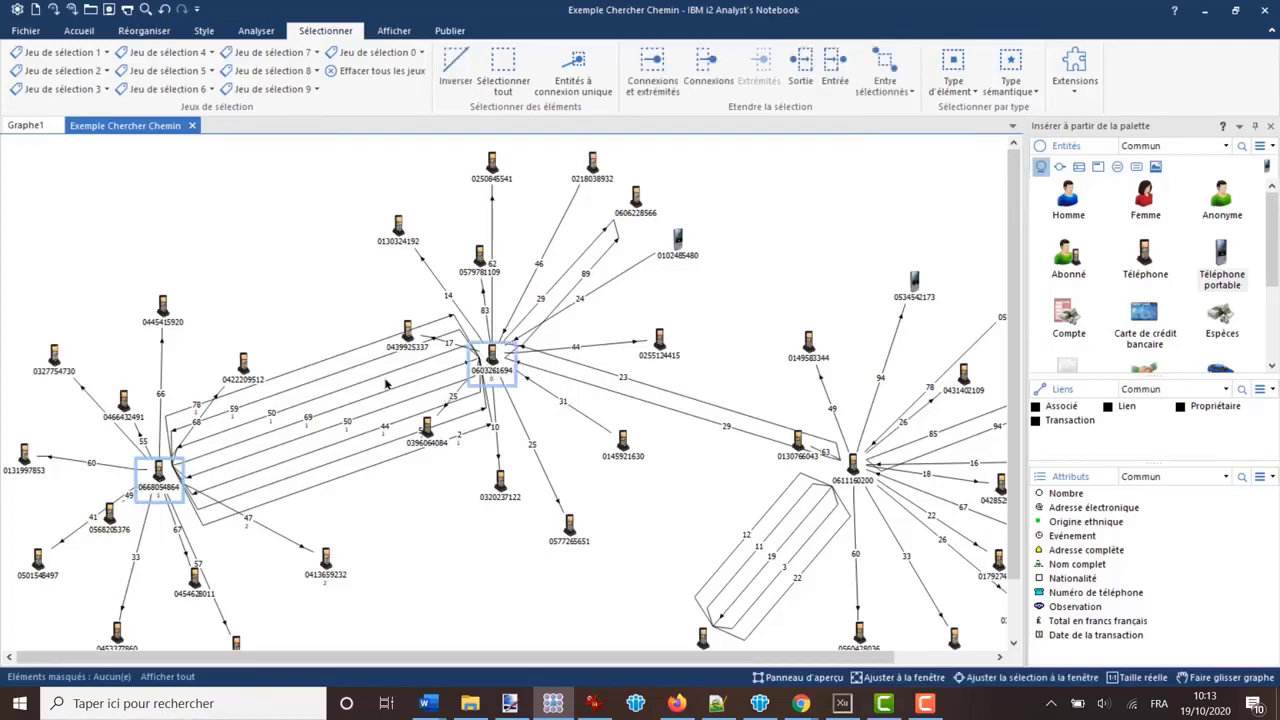
{"action": "left_click", "coordinate": [382, 377], "text": "ctrl"}
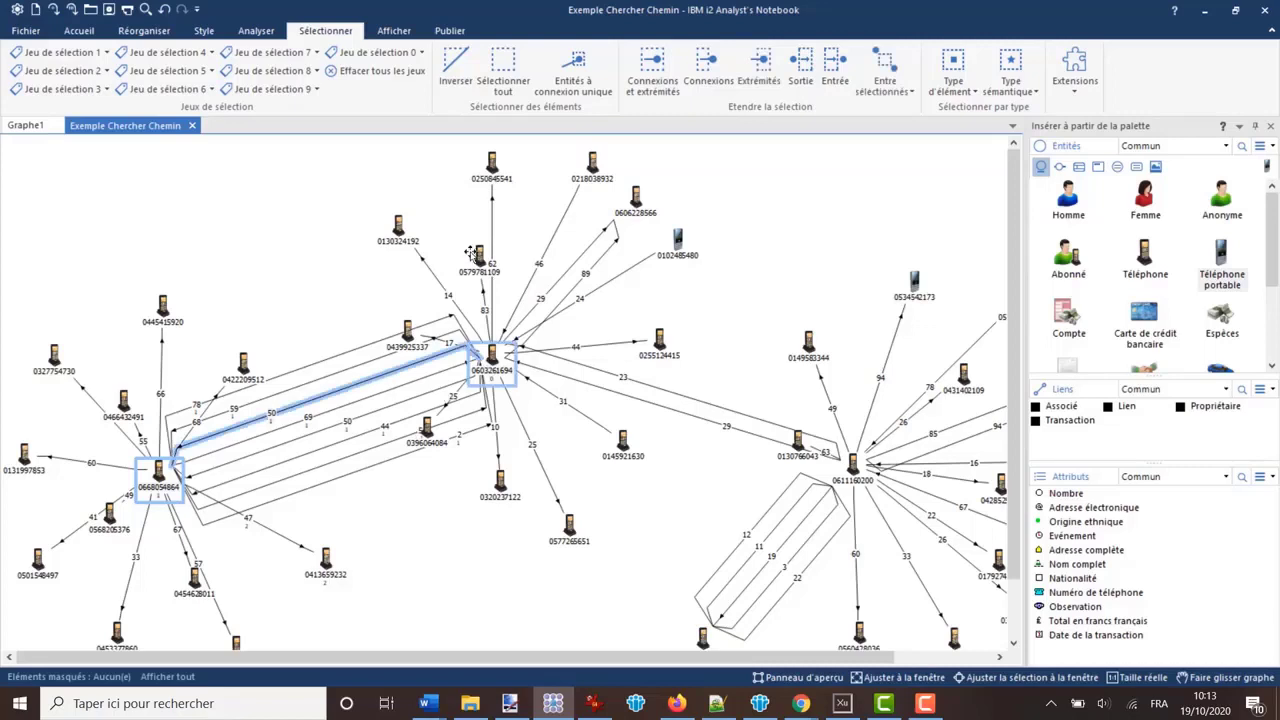
{"action": "left_click", "coordinate": [398, 226], "text": "ctrl"}
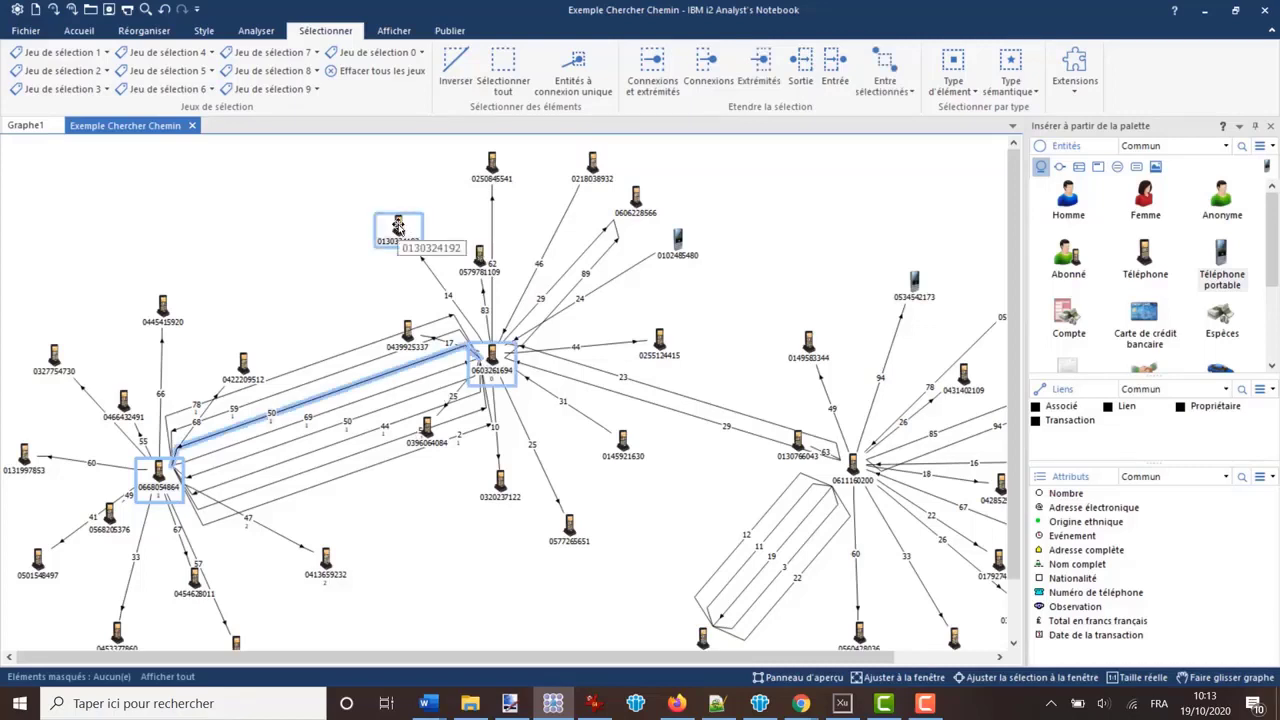
{"action": "left_click", "coordinate": [913, 95]}
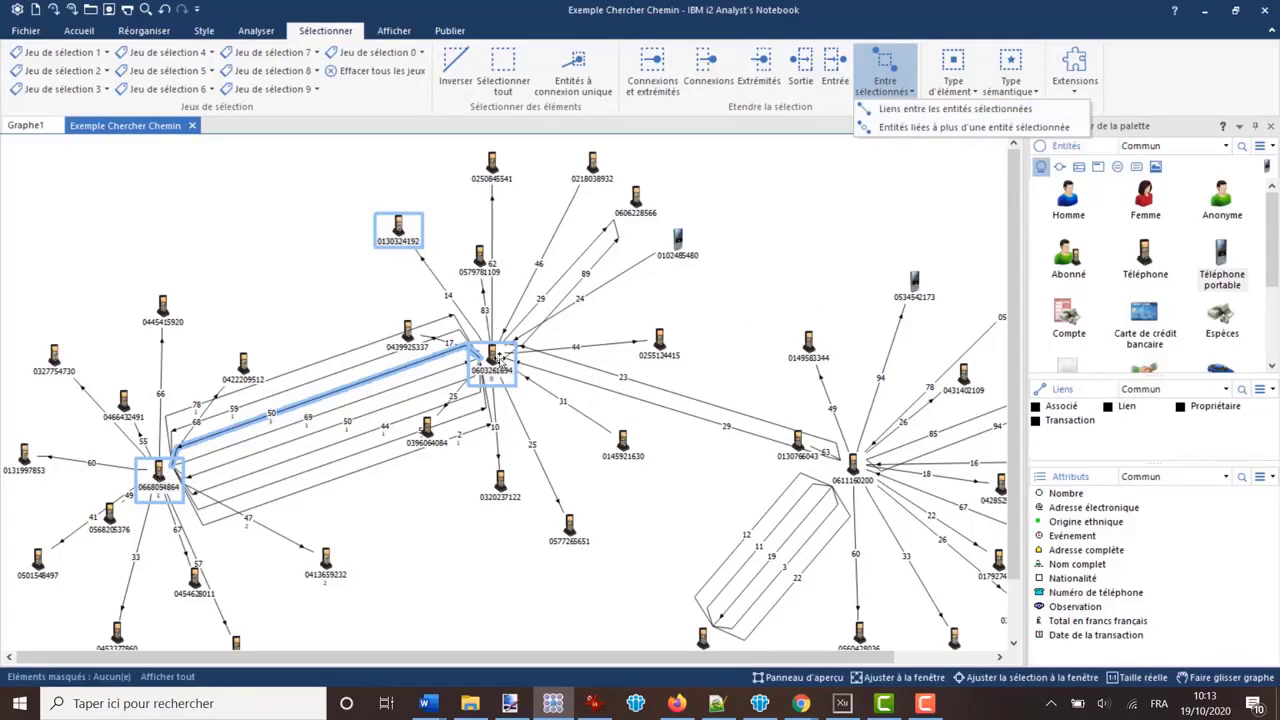
{"action": "left_click", "coordinate": [891, 110]}
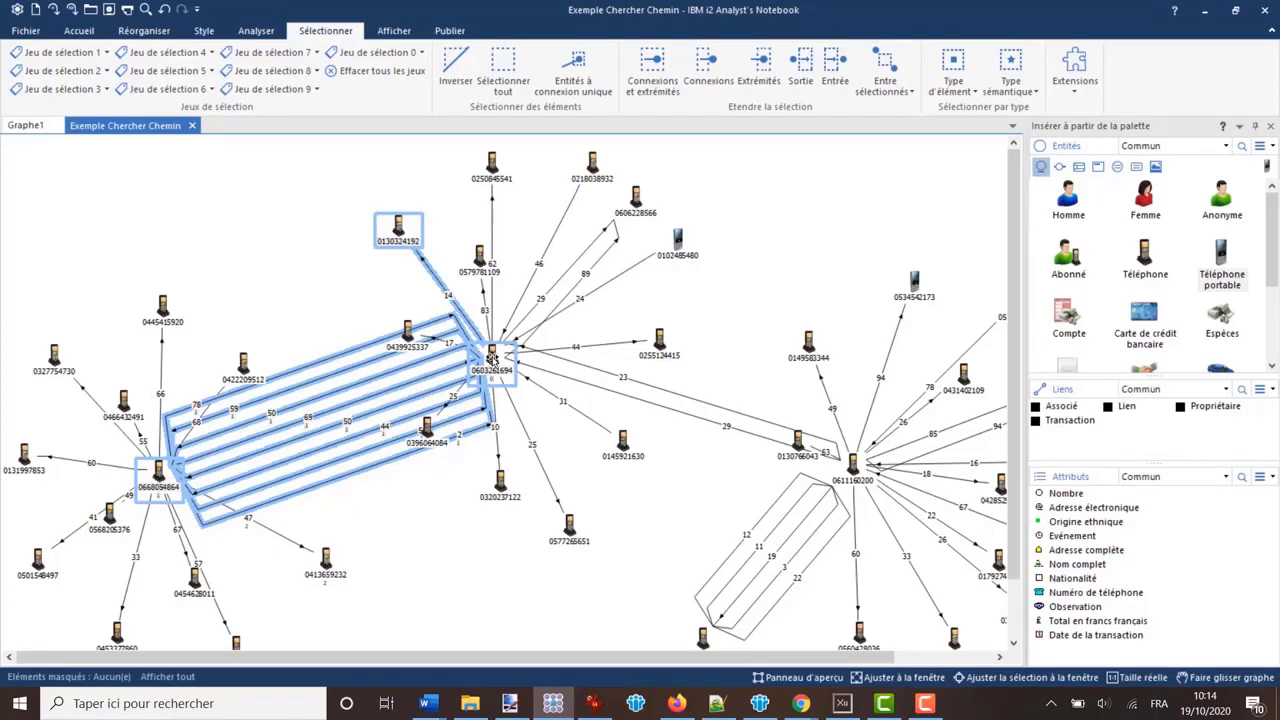
{"action": "left_click", "coordinate": [285, 229]}
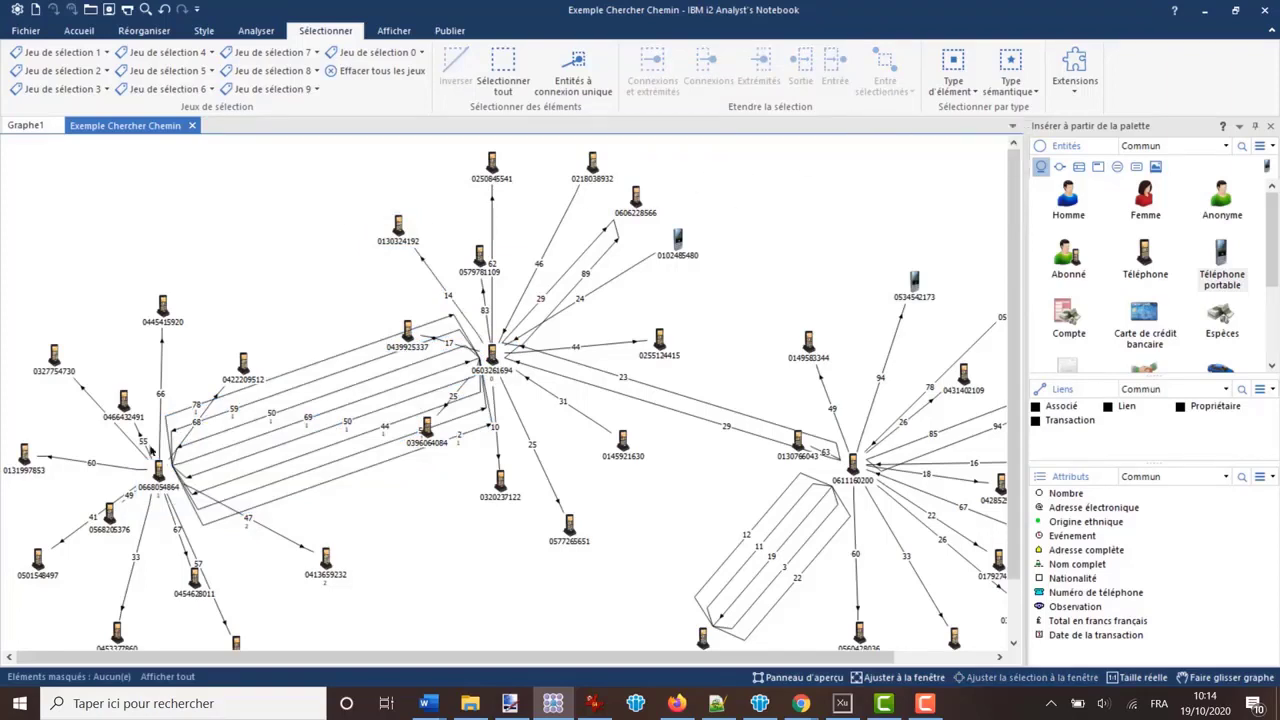
- Select the leftmost hub and the phone on link 14, and try extending with Liens entre les entités sélectionnées
{"action": "left_click", "coordinate": [158, 472]}
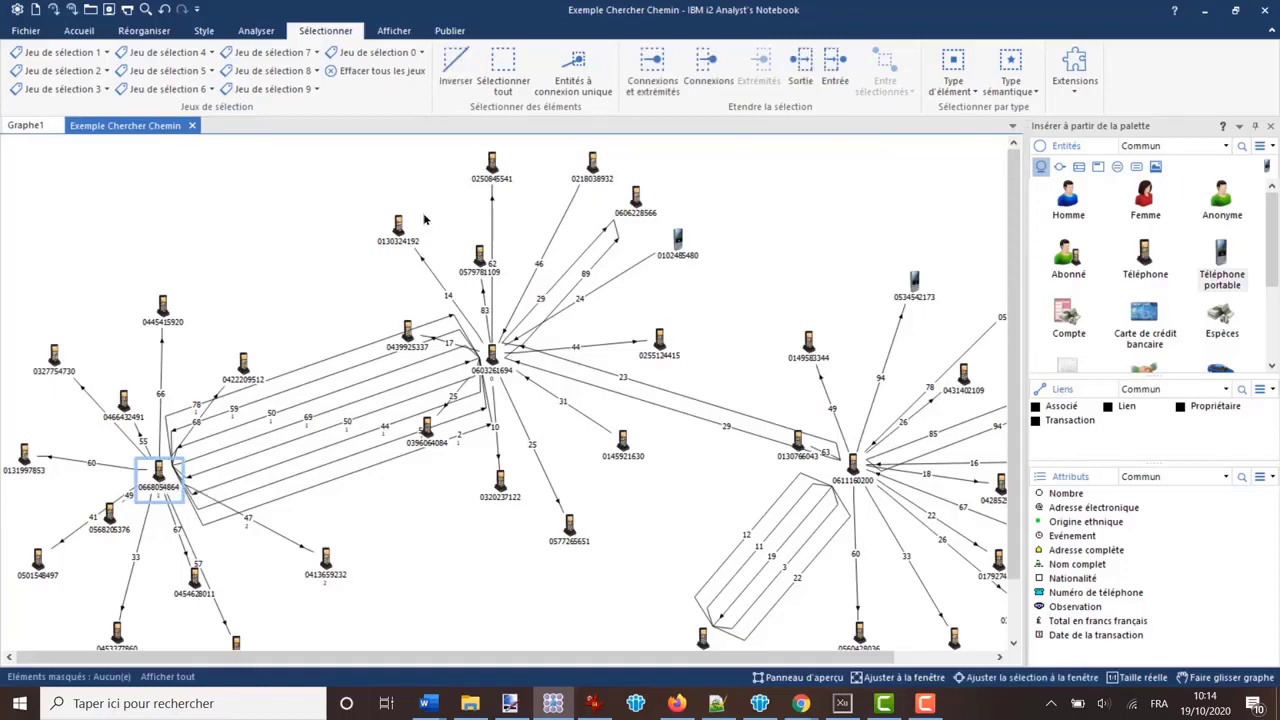
{"action": "left_click", "coordinate": [393, 224], "text": "ctrl"}
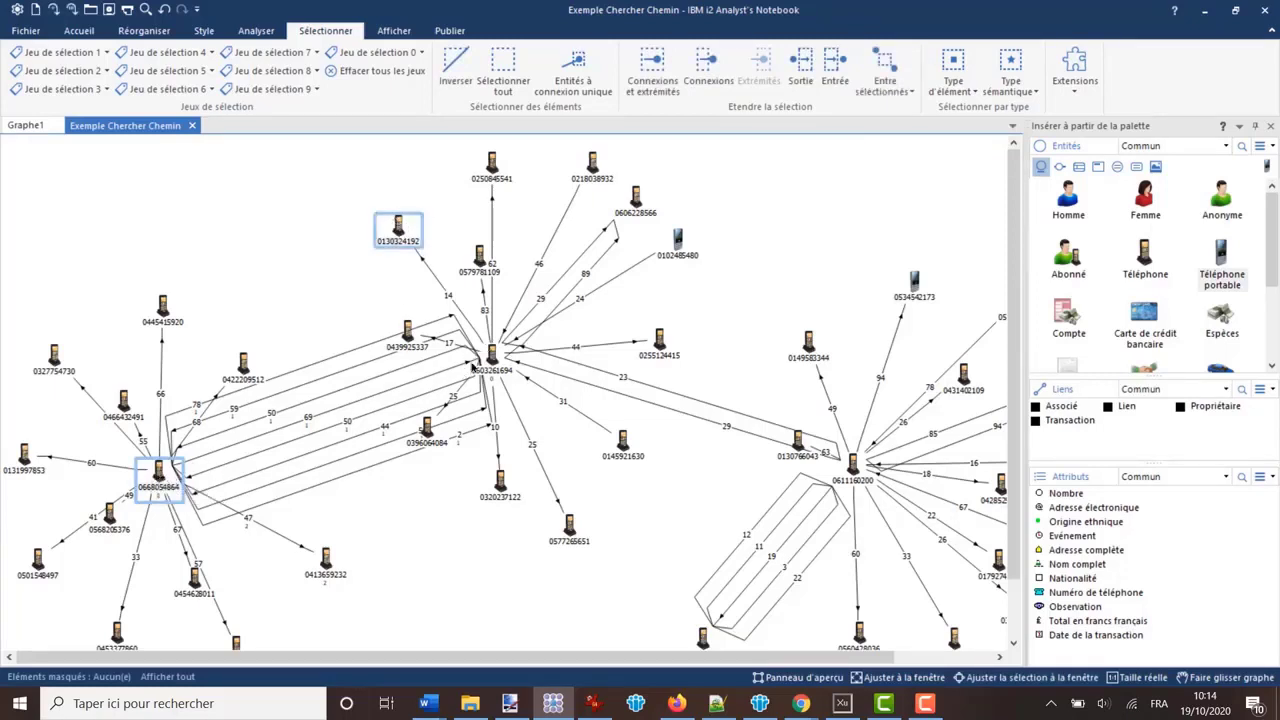
{"action": "left_click", "coordinate": [895, 76]}
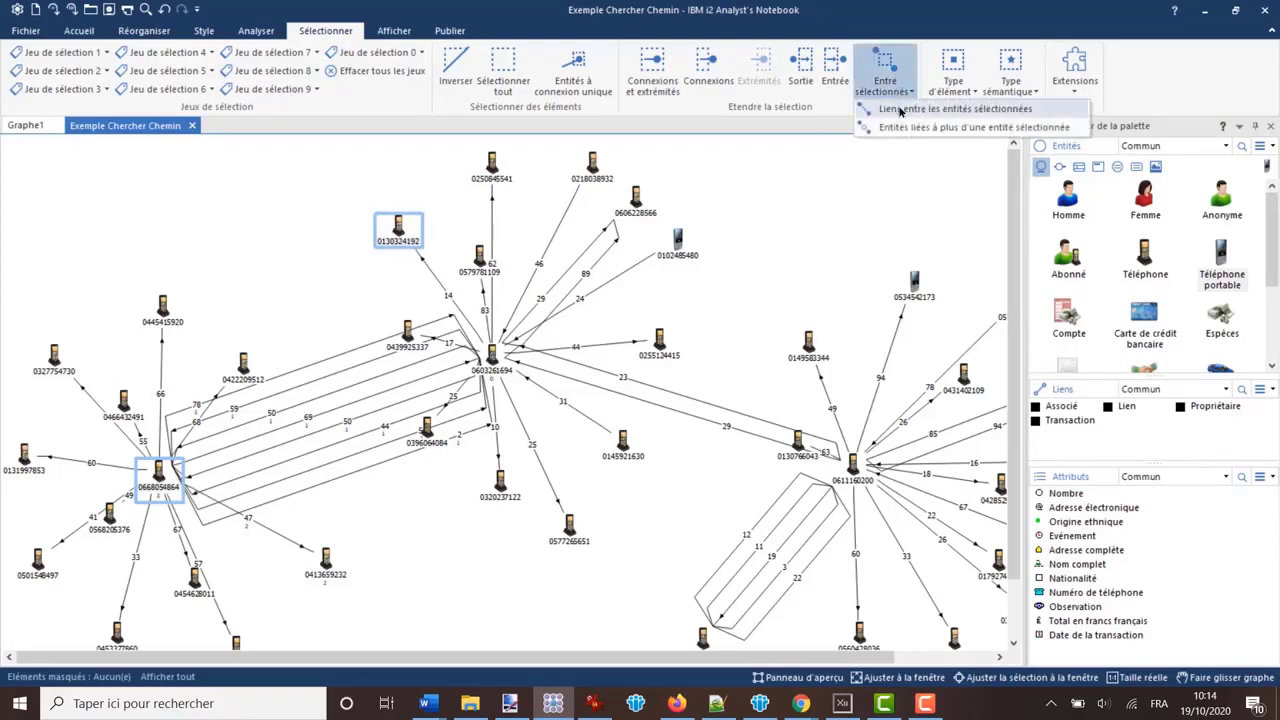
{"action": "left_click", "coordinate": [901, 110]}
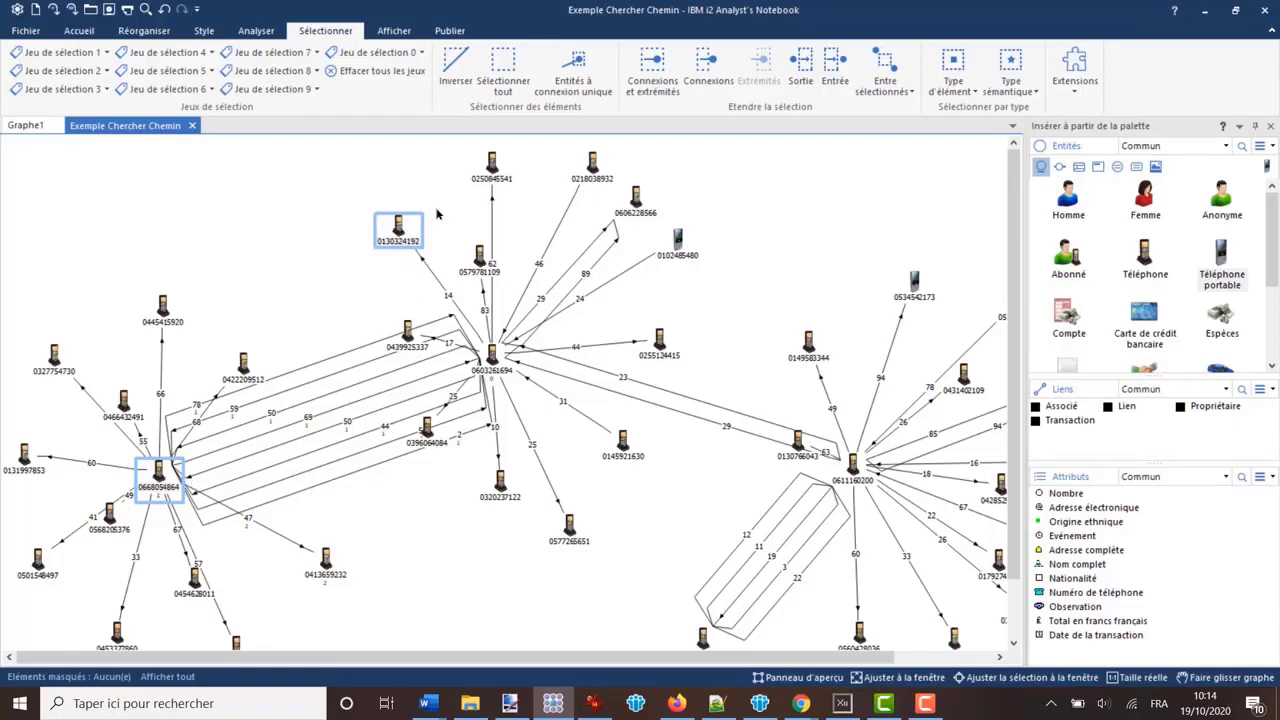
- Extend the two-phone selection with Entités liées à plus d'une entité sélectionnée, and clear the selection
{"action": "left_click", "coordinate": [880, 85]}
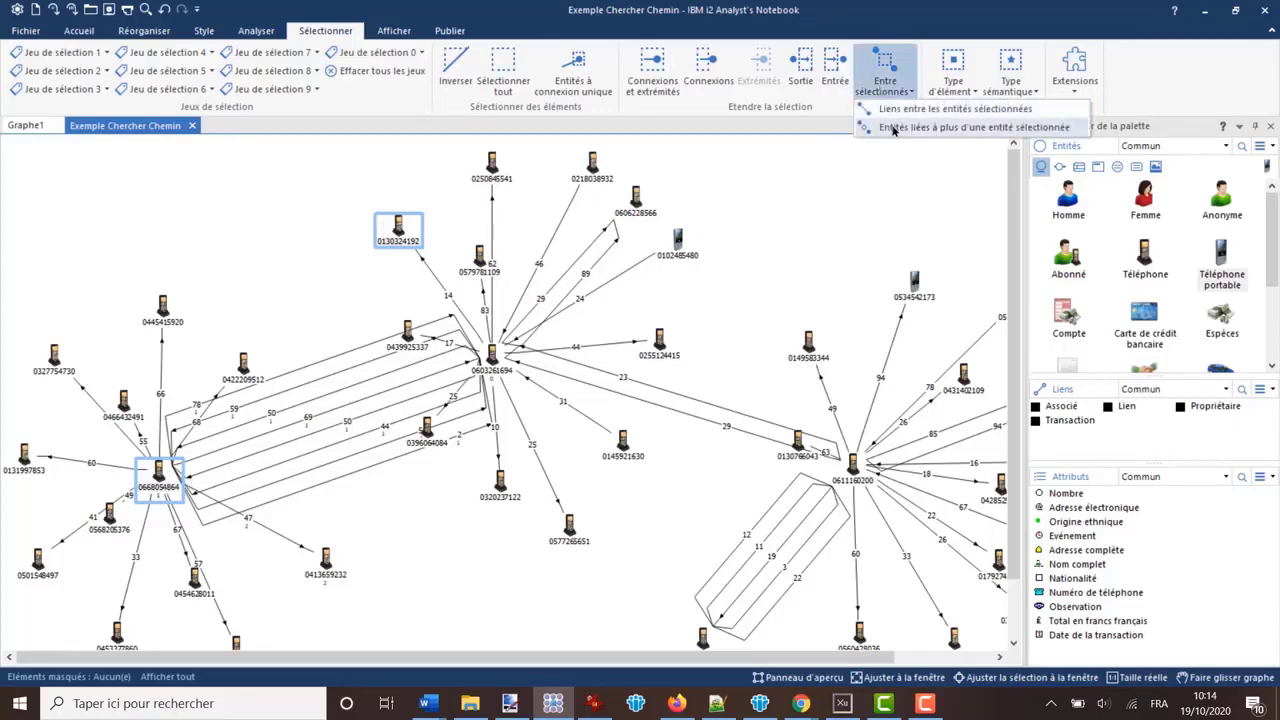
{"action": "left_click", "coordinate": [952, 128]}
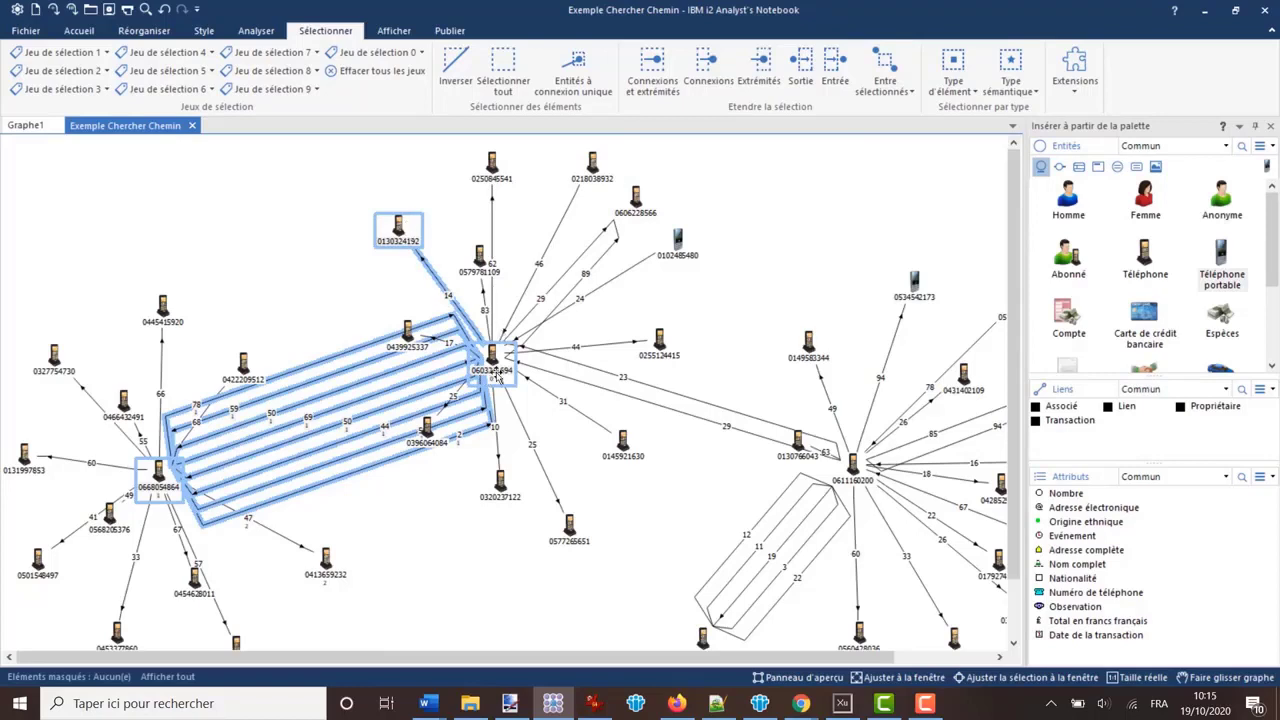
{"action": "left_click", "coordinate": [884, 80]}
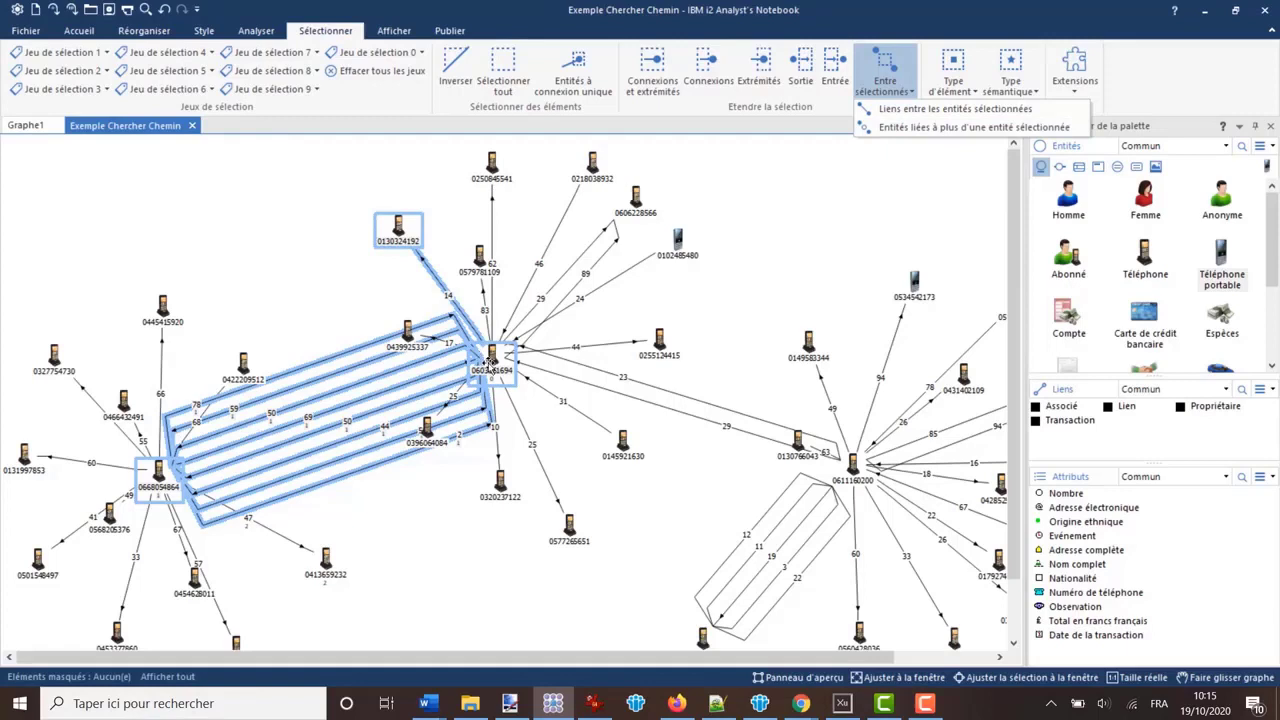
{"action": "left_click", "coordinate": [733, 303]}
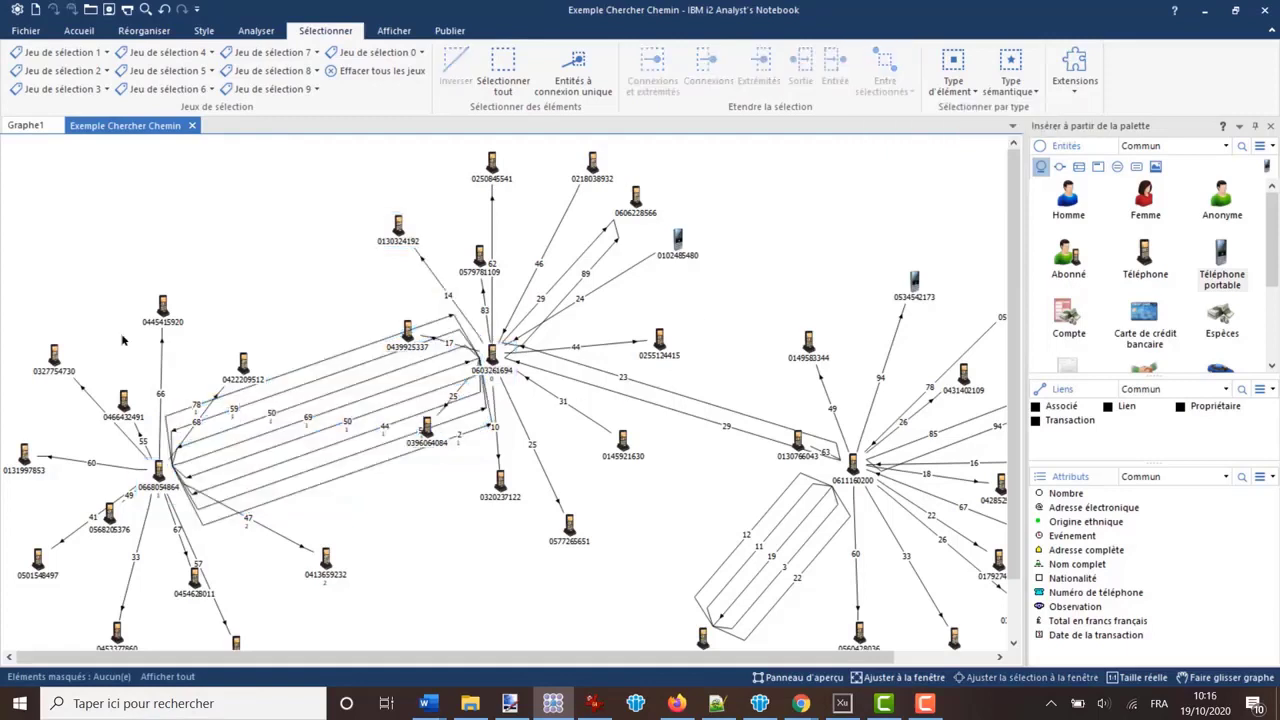
- Select the leftmost hub and two upper phones from each of the three clusters, and extend with Entités liées à plus d'une entité sélectionnée
{"action": "left_click", "coordinate": [56, 354]}
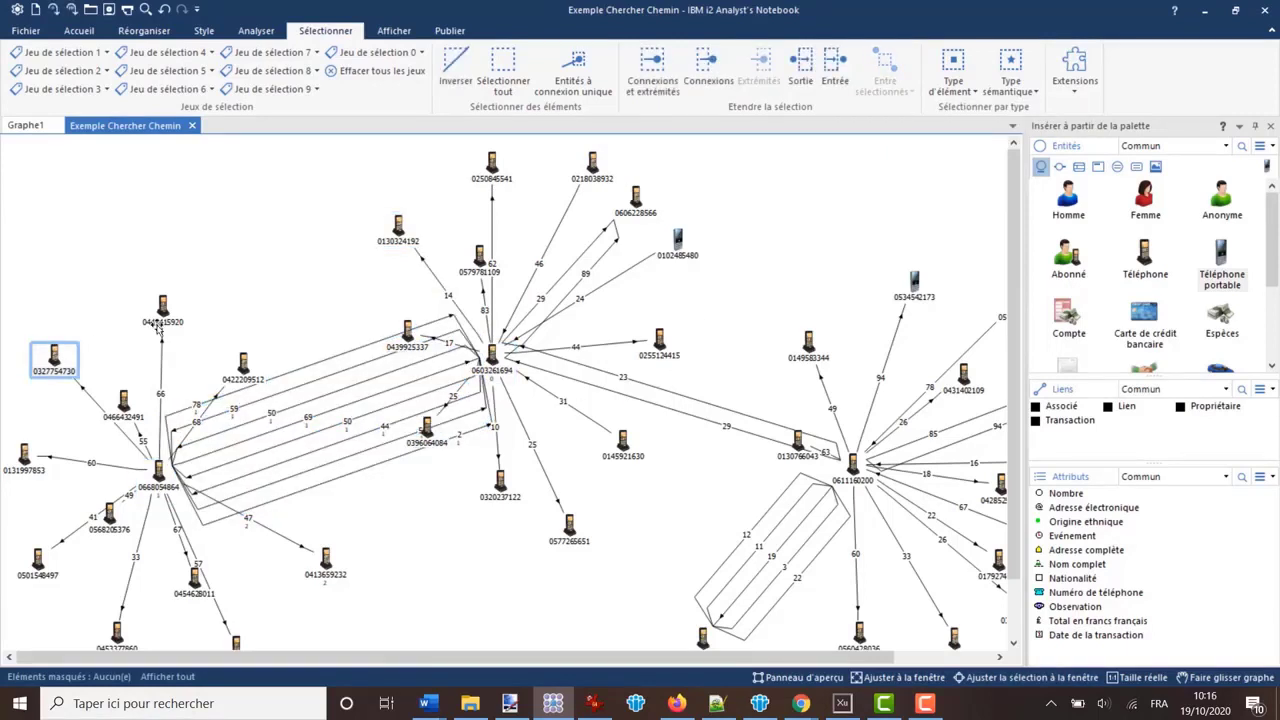
{"action": "left_click", "coordinate": [158, 322], "text": "ctrl"}
{"action": "left_click", "coordinate": [158, 468], "text": "ctrl"}
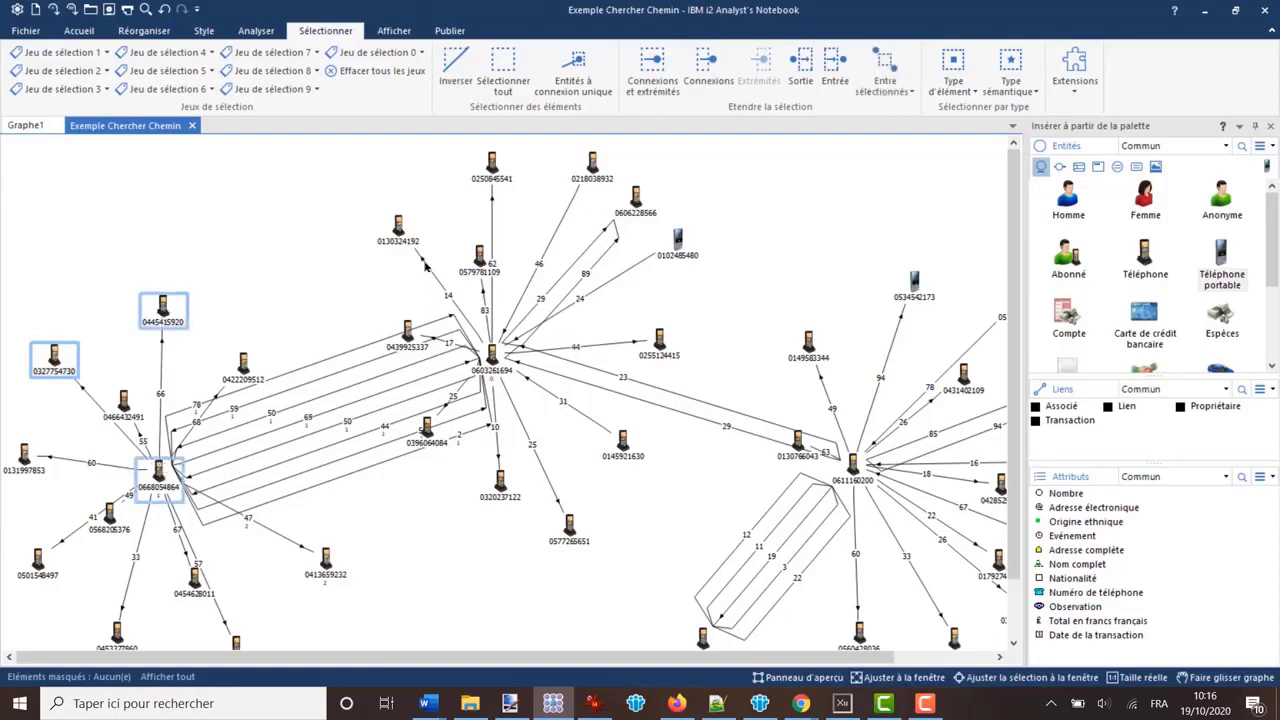
{"action": "left_click", "coordinate": [398, 228], "text": "ctrl"}
{"action": "left_click", "coordinate": [488, 170], "text": "ctrl"}
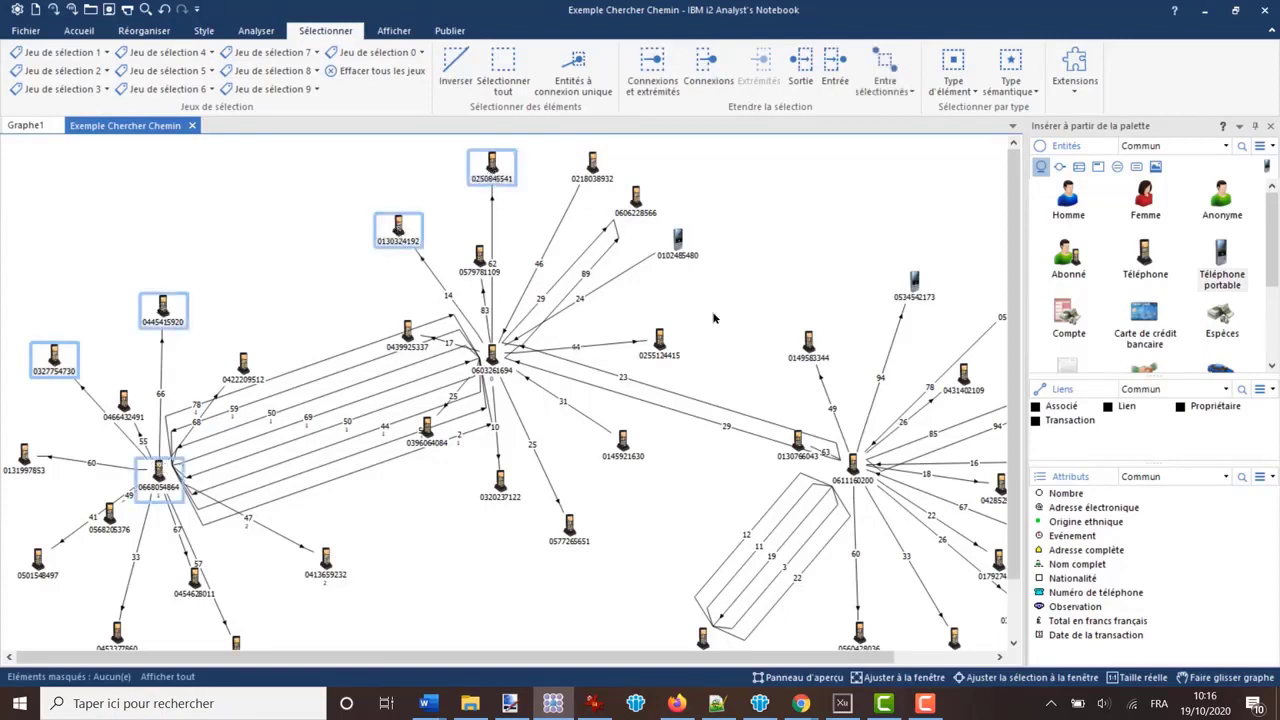
{"action": "left_click", "coordinate": [830, 342], "text": "ctrl"}
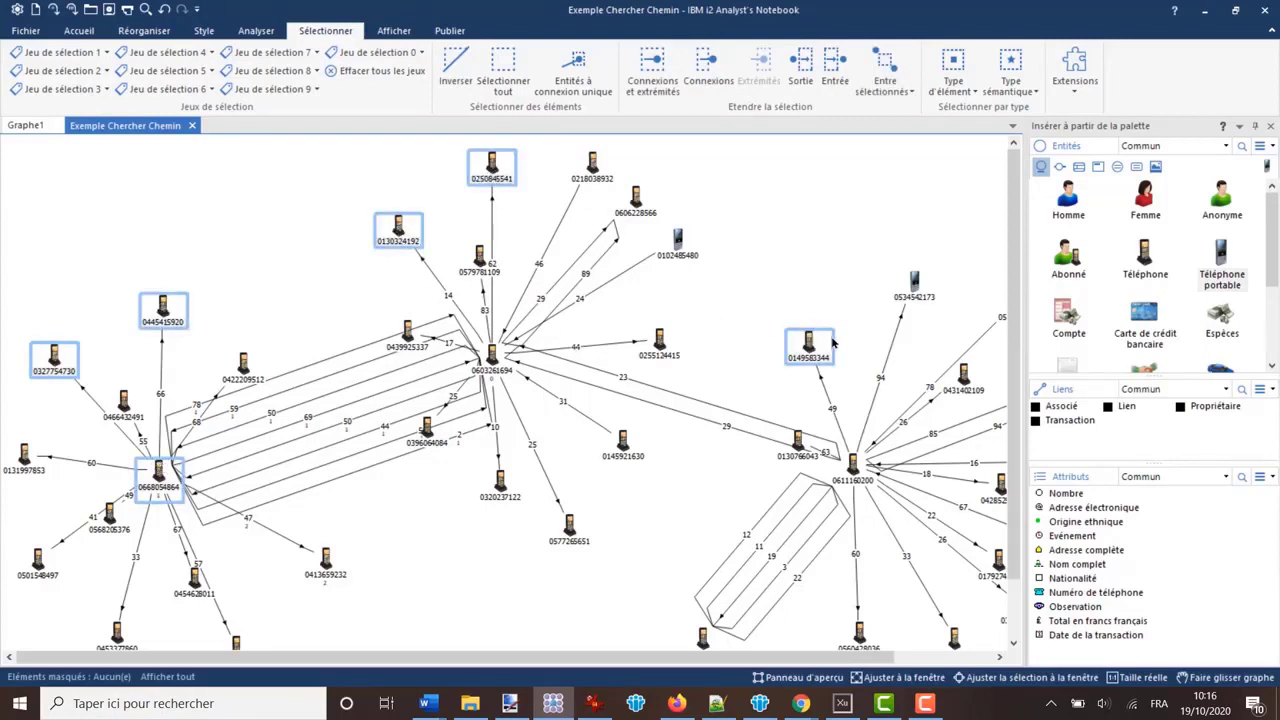
{"action": "left_click", "coordinate": [914, 285], "text": "ctrl"}
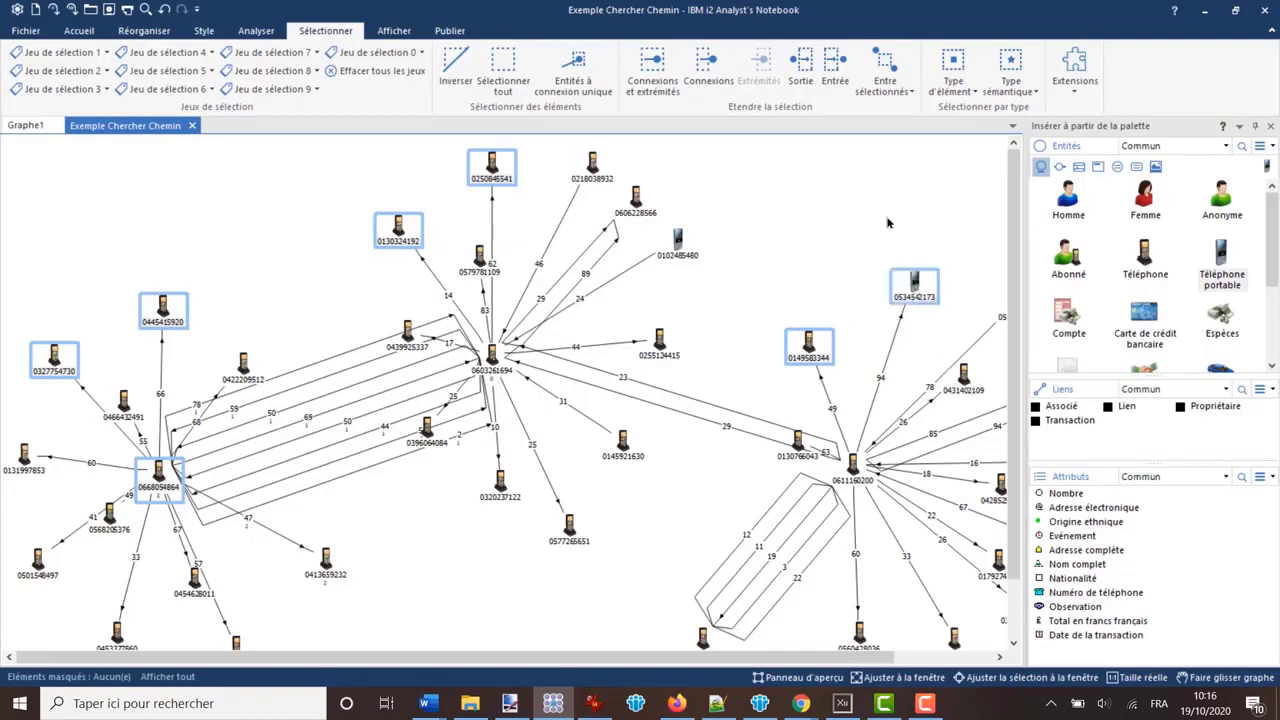
{"action": "left_click", "coordinate": [893, 78]}
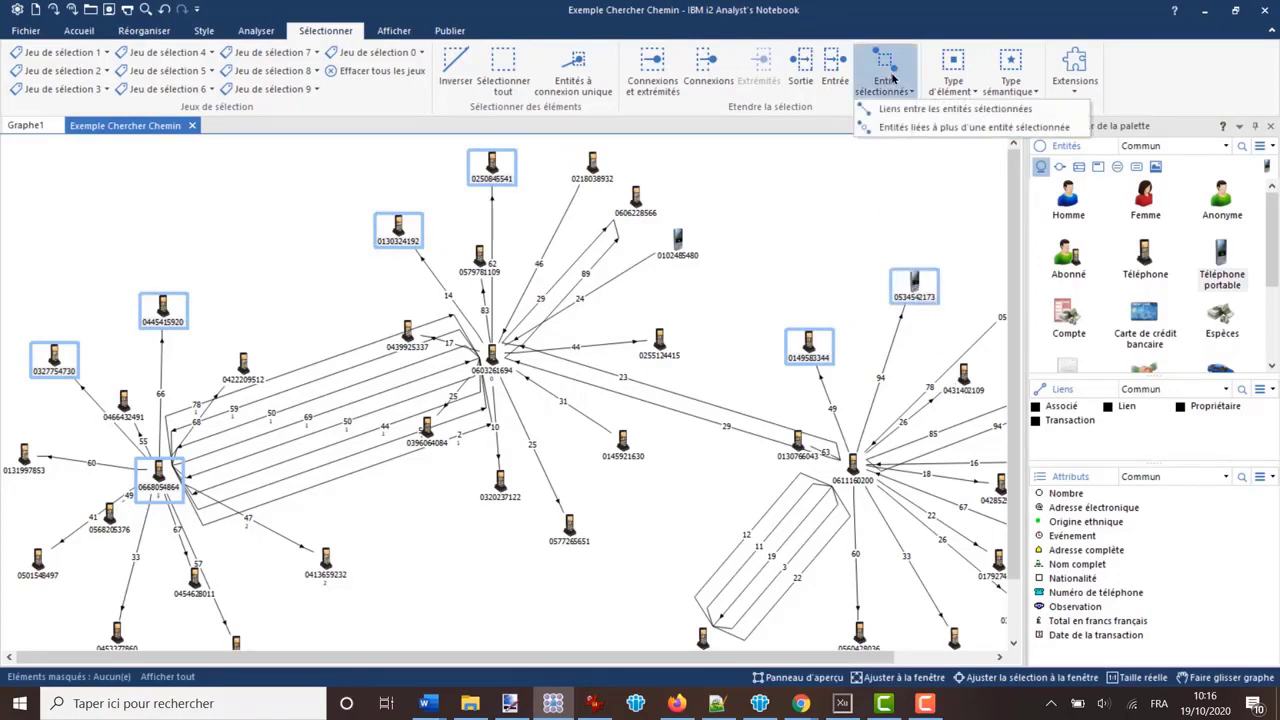
{"action": "left_click", "coordinate": [907, 128]}
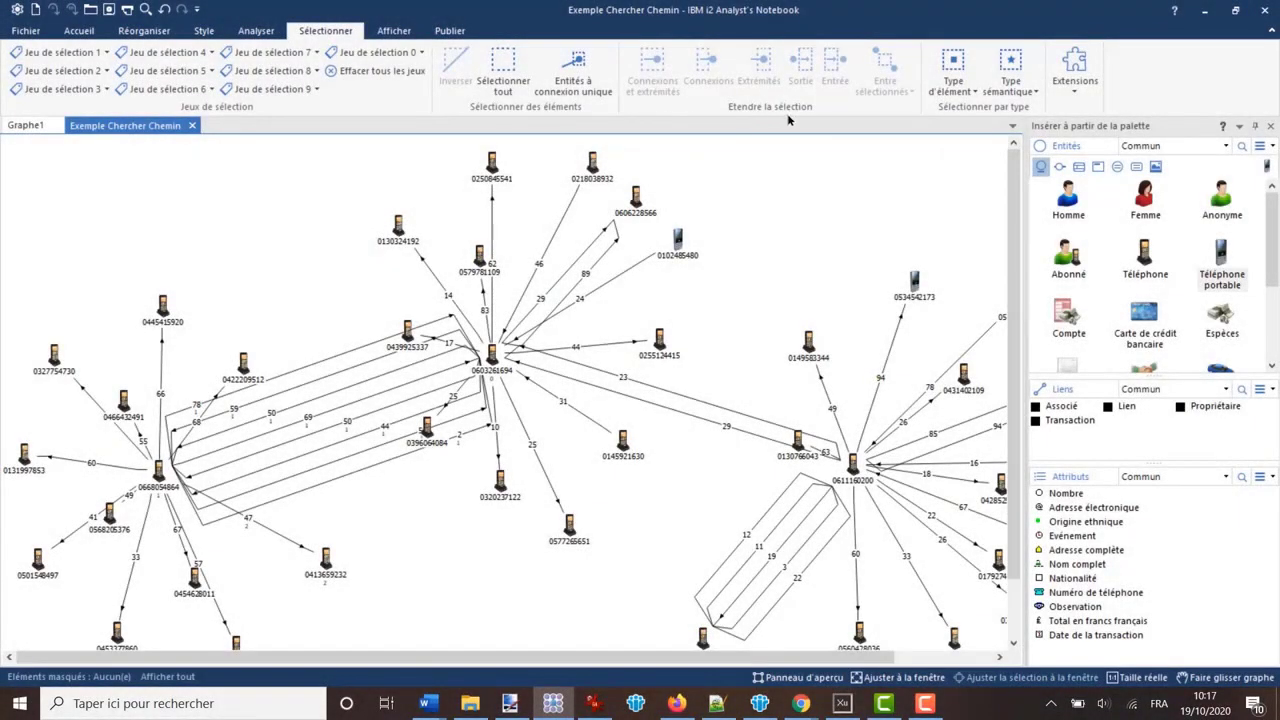
{"action": "left_click_drag", "start_coordinate": [523, 301], "coordinate": [376, 457]}
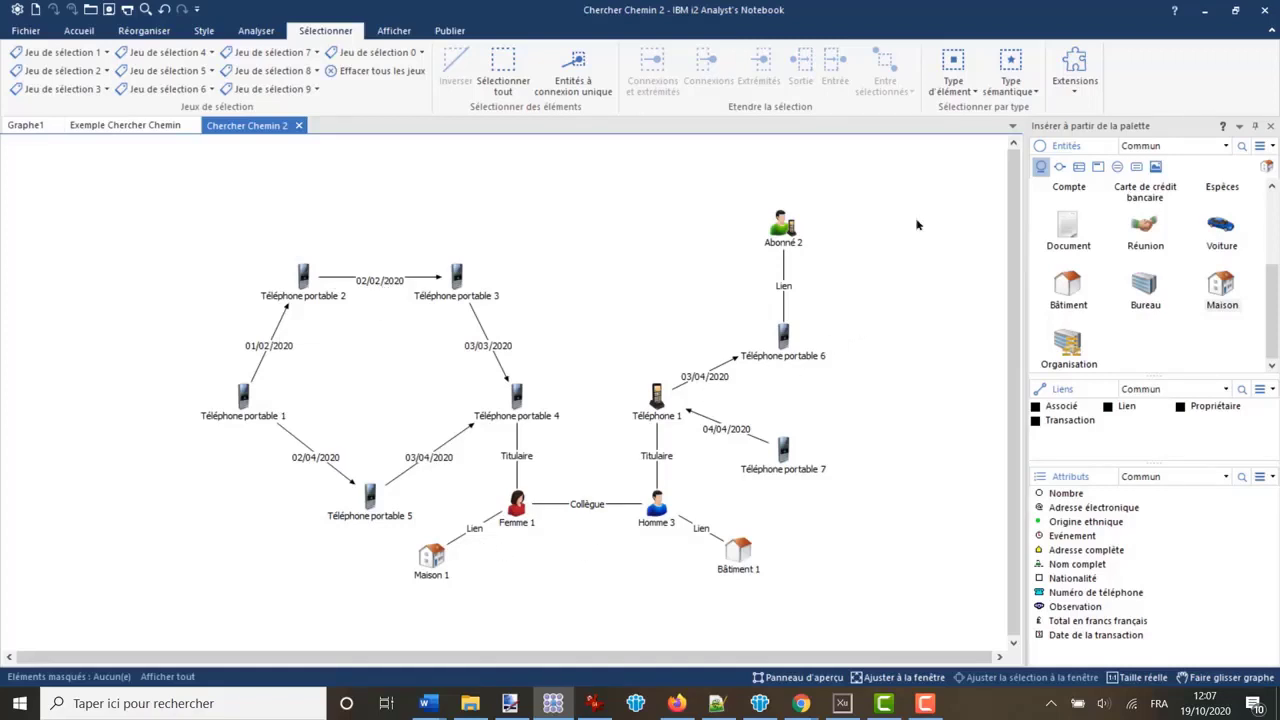
- Select all Appel téléphonique links by element type in Chercher Chemin 2, add the Homme entities, and clear the selection
{"action": "left_click", "coordinate": [955, 87]}
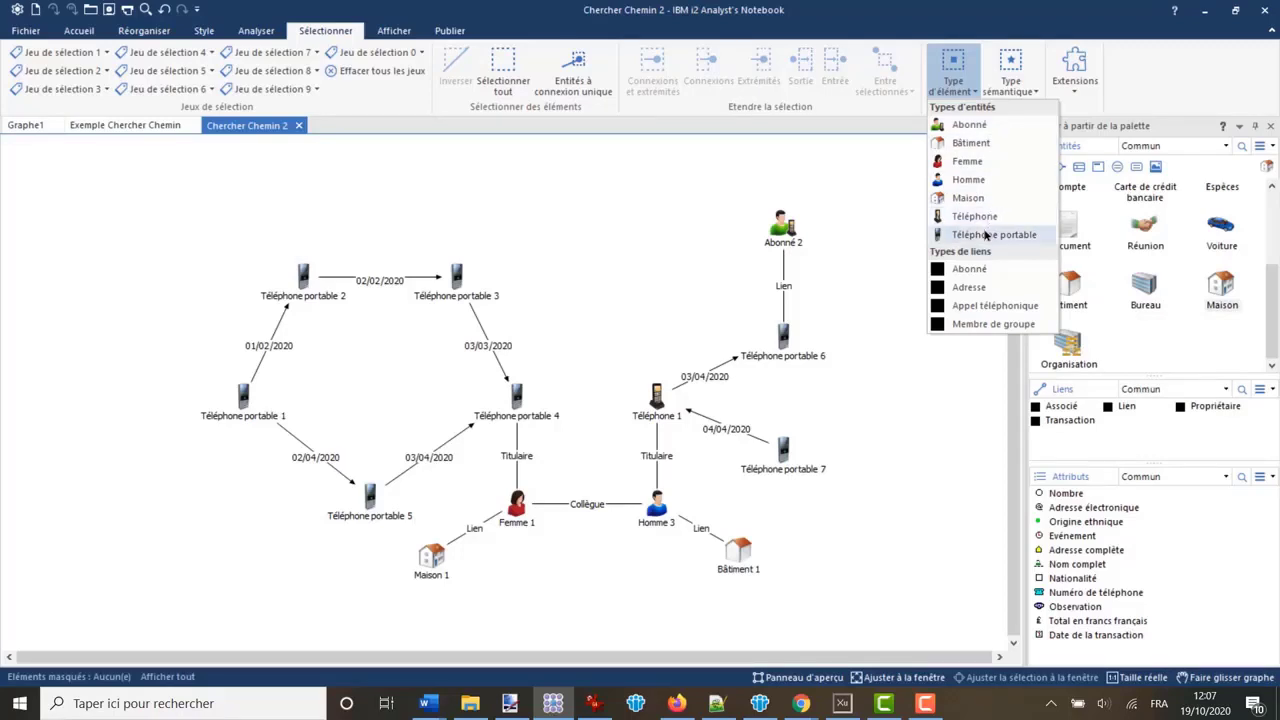
{"action": "left_click", "coordinate": [974, 308]}
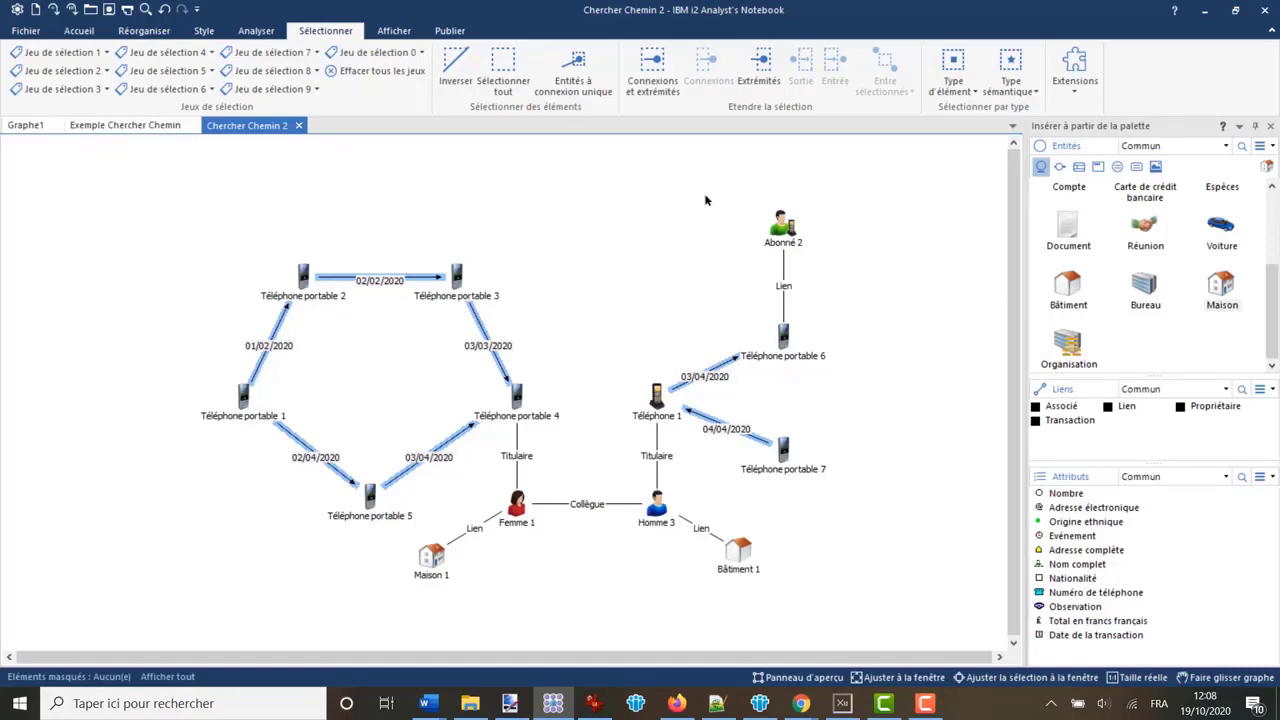
{"action": "left_click", "coordinate": [955, 90]}
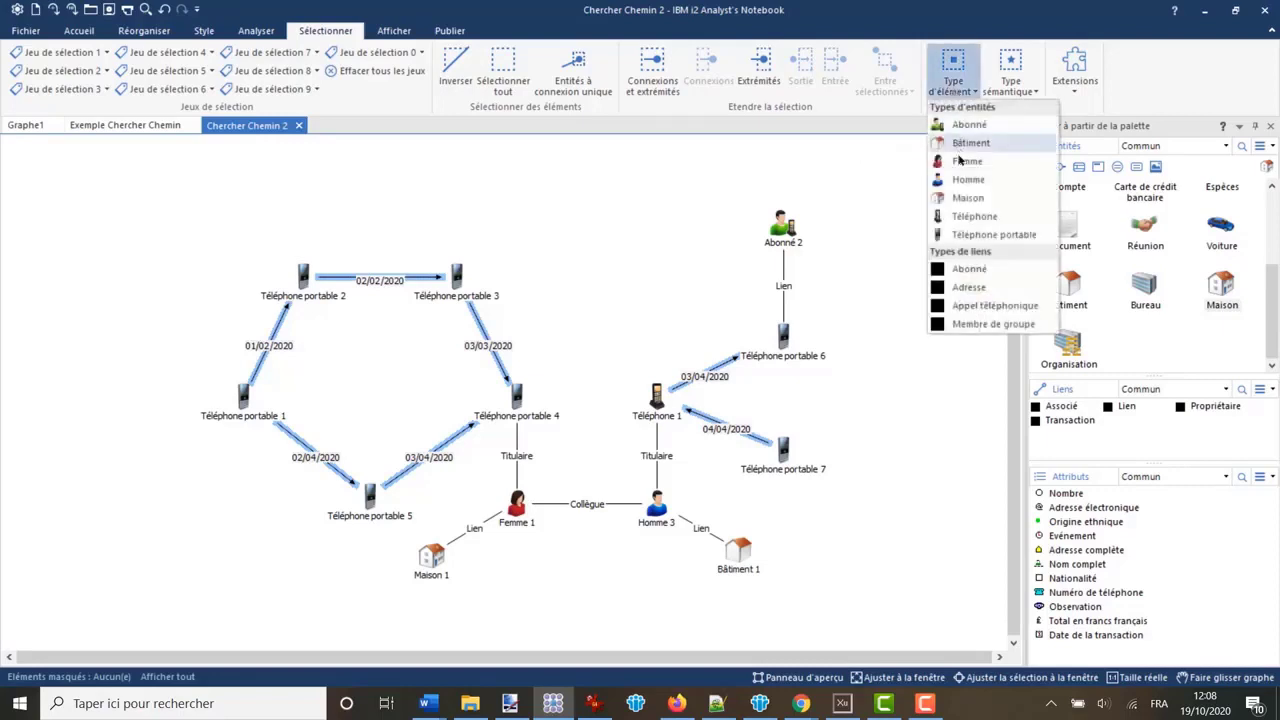
{"action": "left_click", "coordinate": [966, 182]}
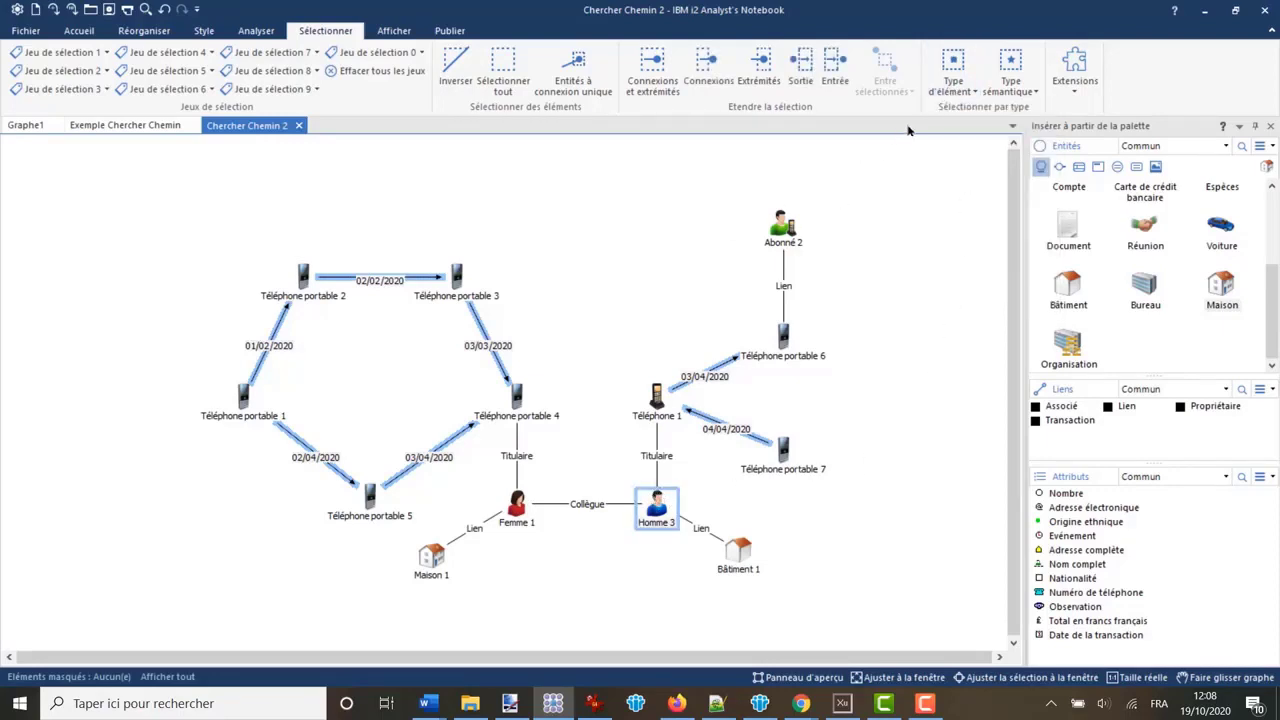
{"action": "left_click", "coordinate": [971, 94]}
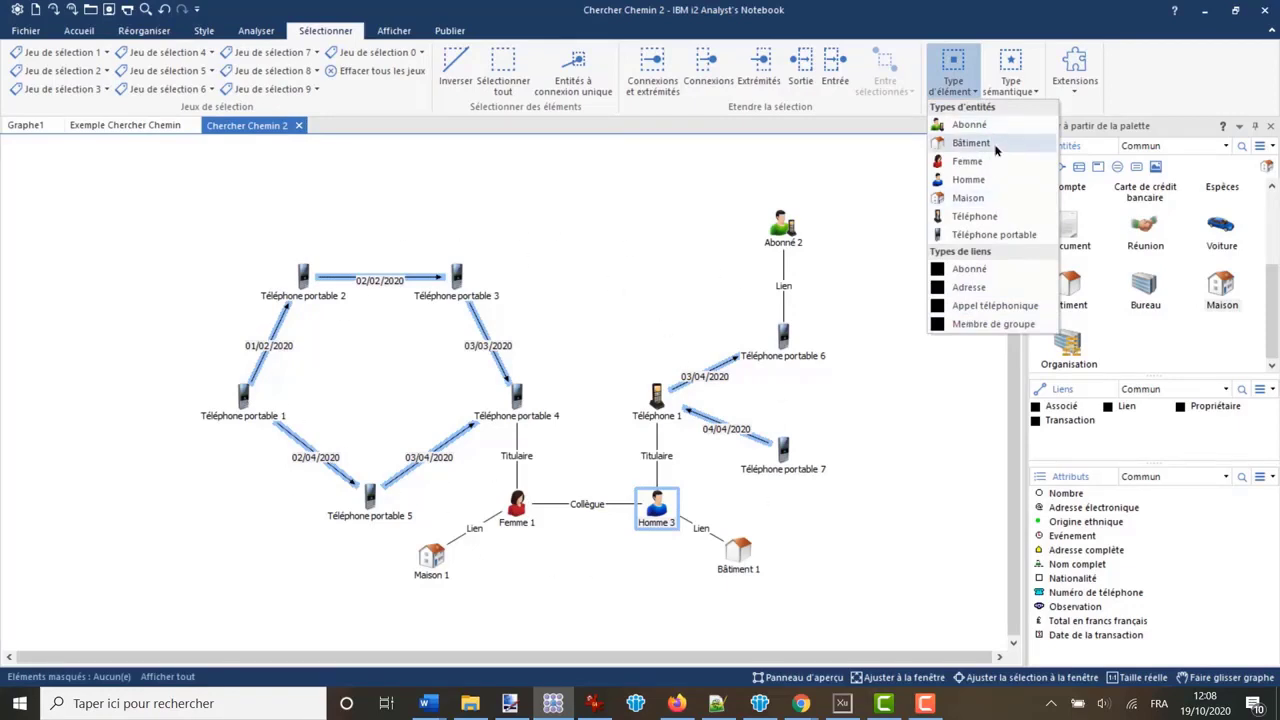
{"action": "left_click", "coordinate": [696, 201]}
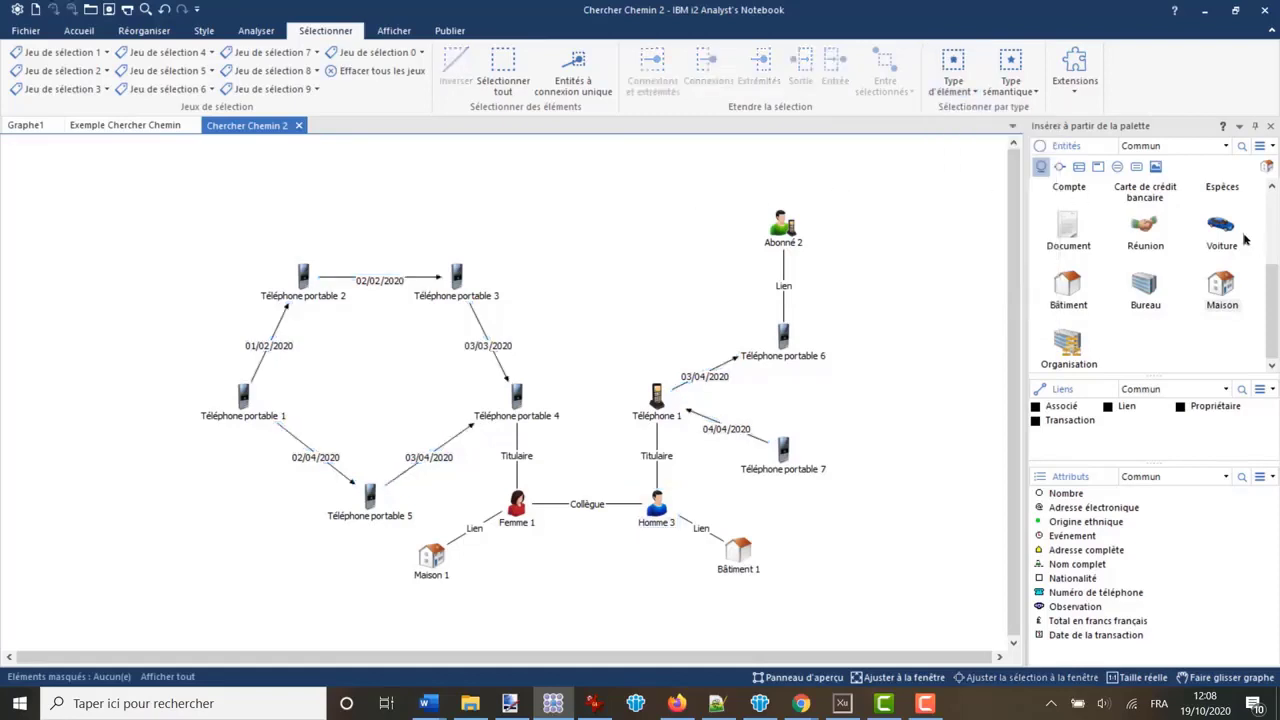
- Place a temporary Voiture entity in the empty upper middle of the chart to check the element type list, and delete it
{"action": "left_click_drag", "start_coordinate": [1222, 228], "coordinate": [610, 243]}
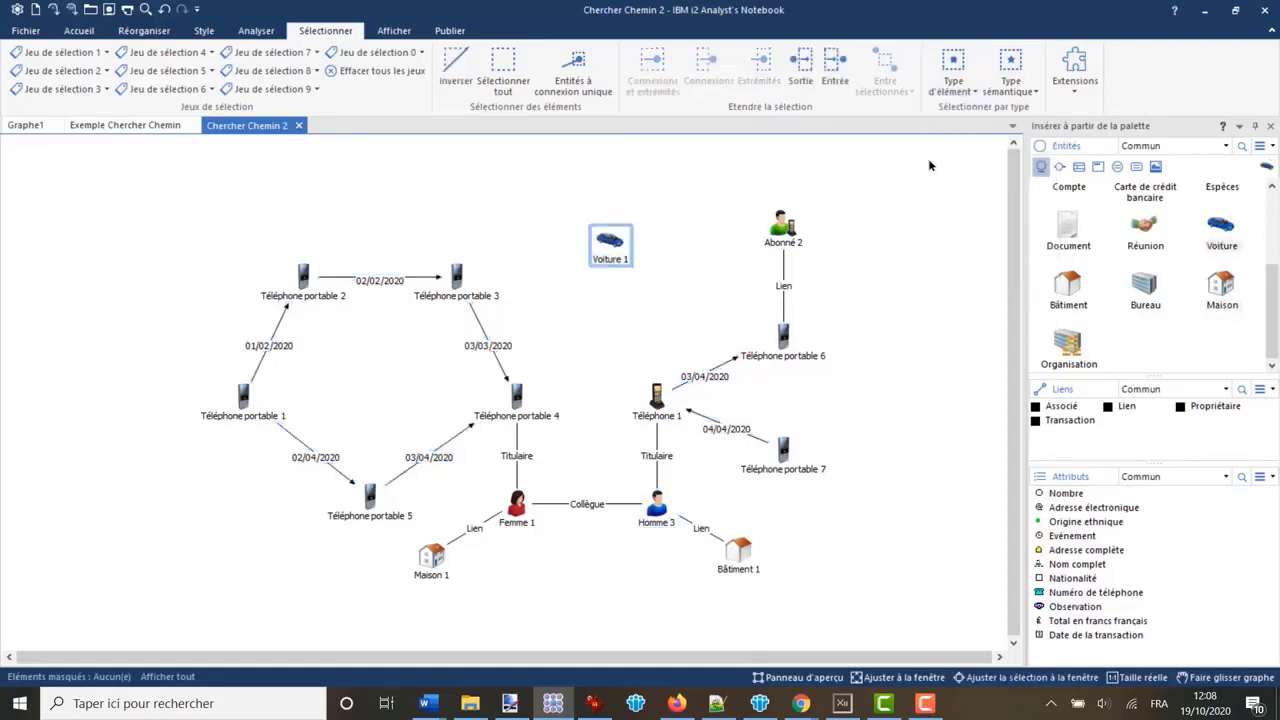
{"action": "left_click", "coordinate": [956, 88]}
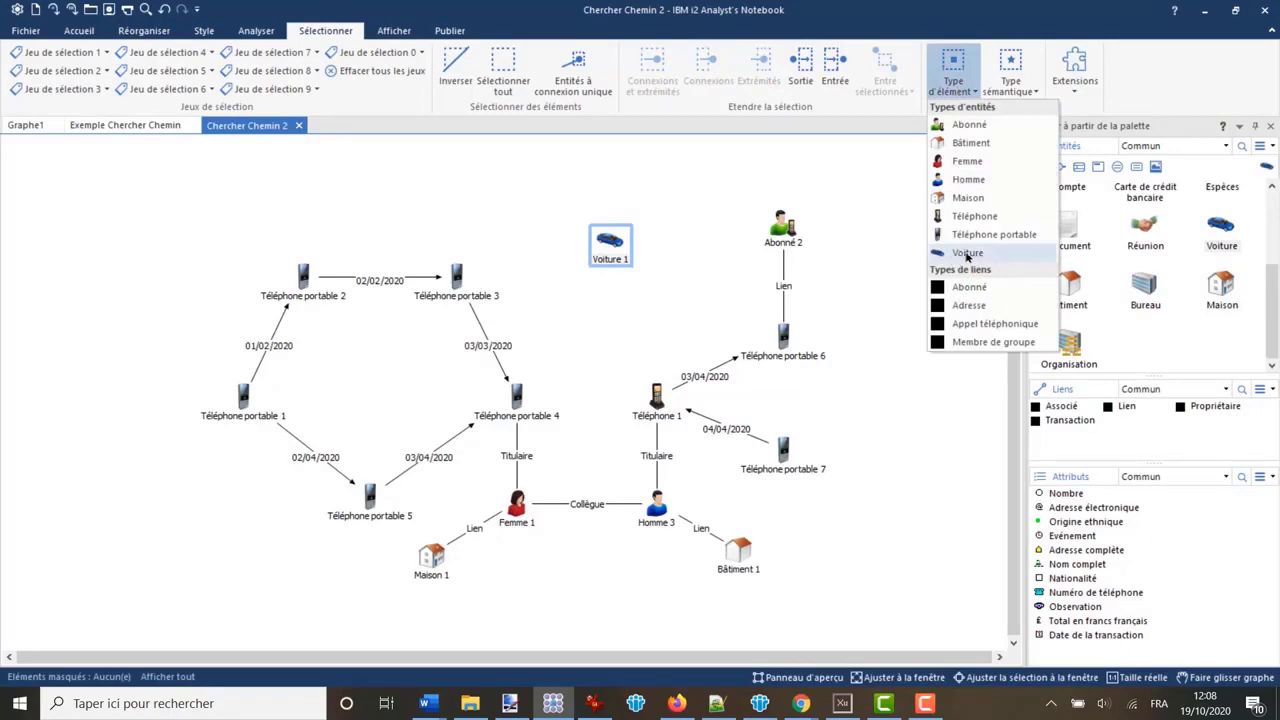
{"action": "left_click", "coordinate": [680, 190]}
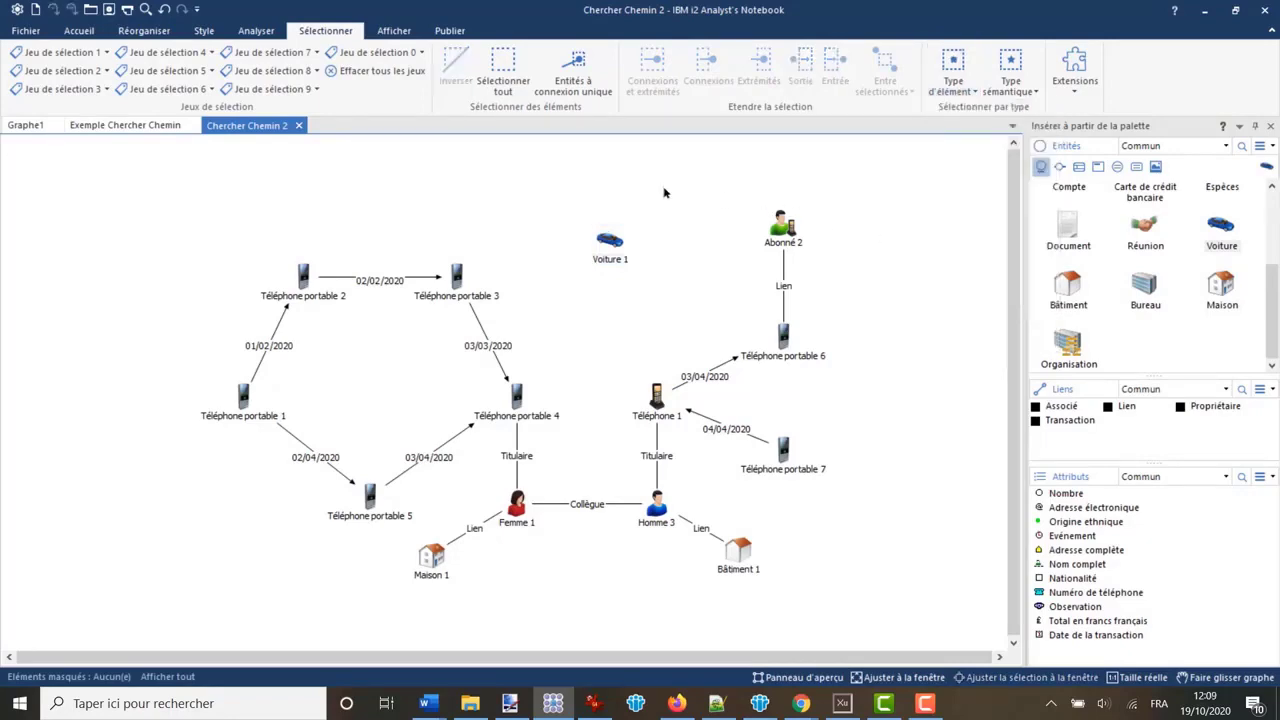
{"action": "left_click", "coordinate": [613, 243]}
{"action": "key", "text": "Delete"}
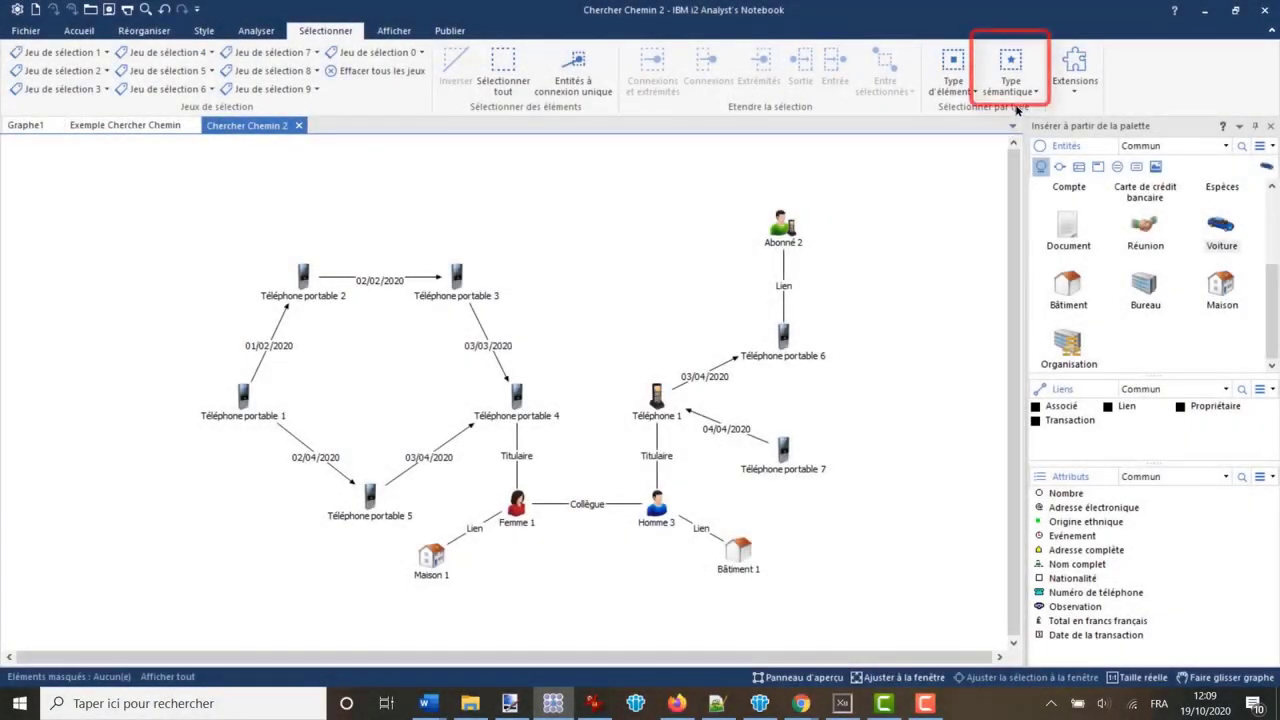
- Examine the chart's available semantic types (Type sémantique) and compare them with its element types (Type d'élément)
{"action": "left_click", "coordinate": [1022, 92]}
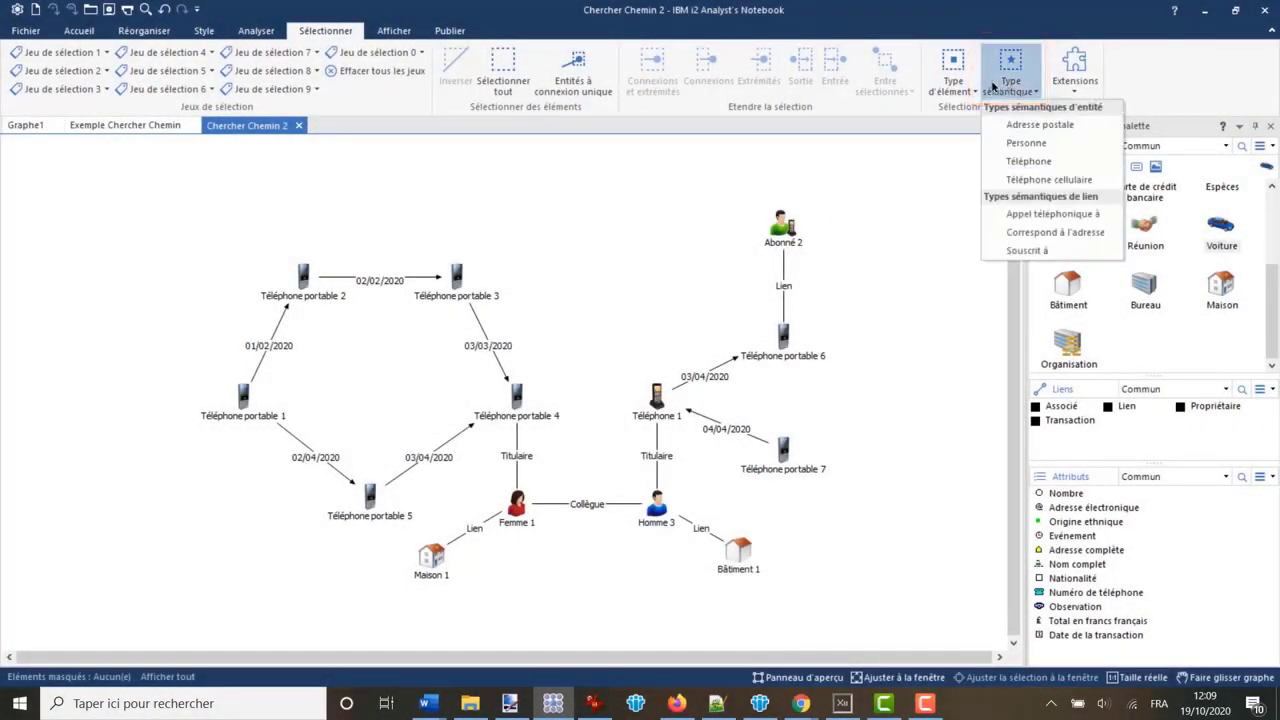
{"action": "left_click", "coordinate": [953, 82]}
{"action": "left_click", "coordinate": [955, 82]}
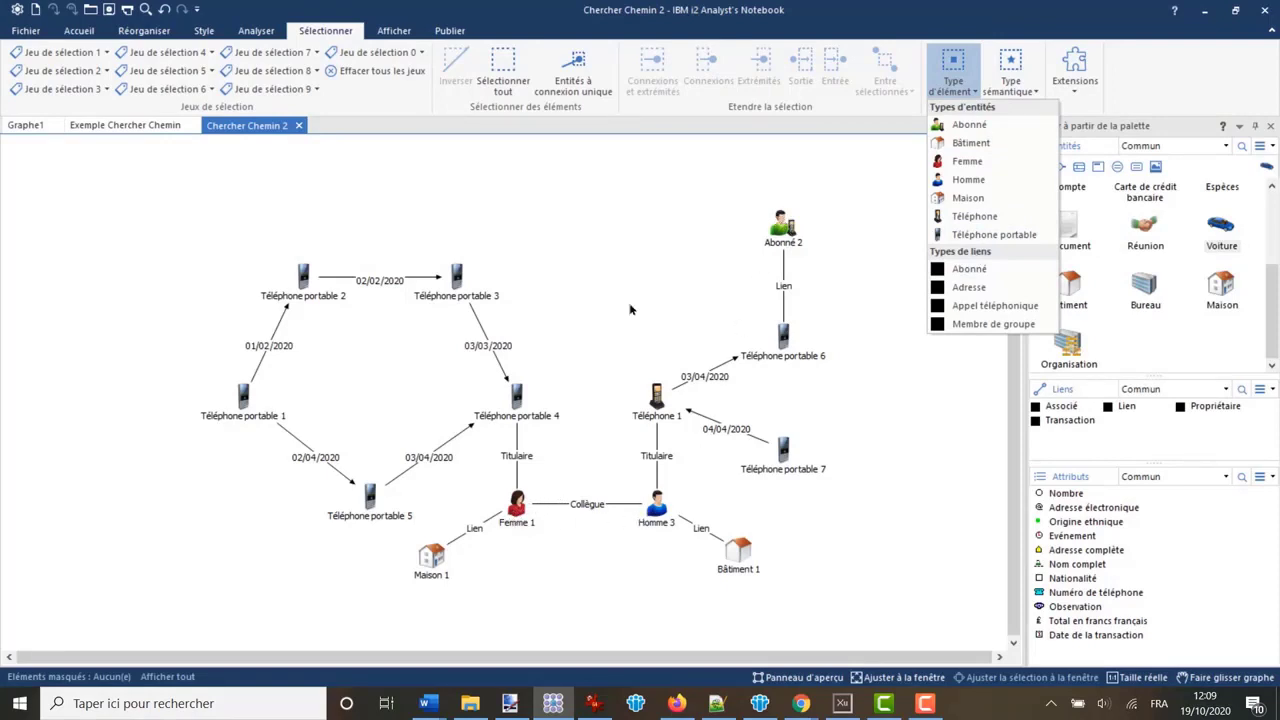
- Select all links of semantic type Appel téléphonique à in Chercher Chemin 2, and add the Correspond à l'adresse links
{"action": "left_click", "coordinate": [628, 272]}
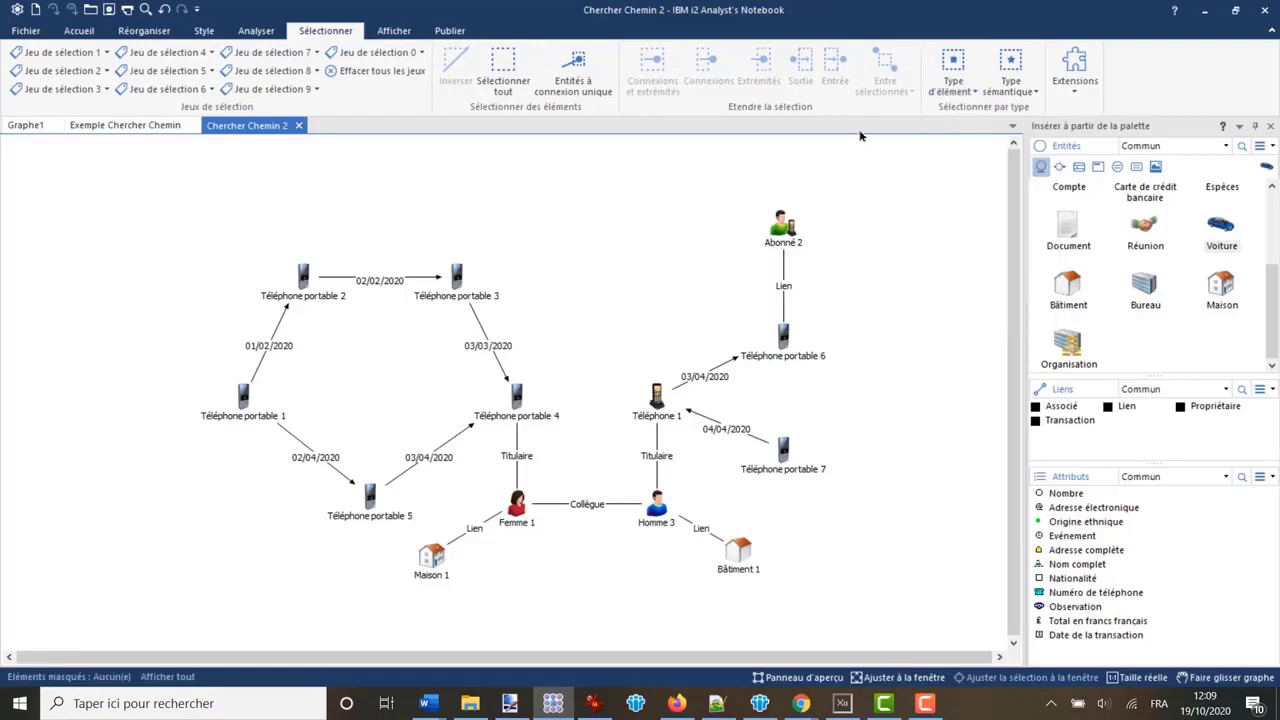
{"action": "left_click", "coordinate": [1034, 93]}
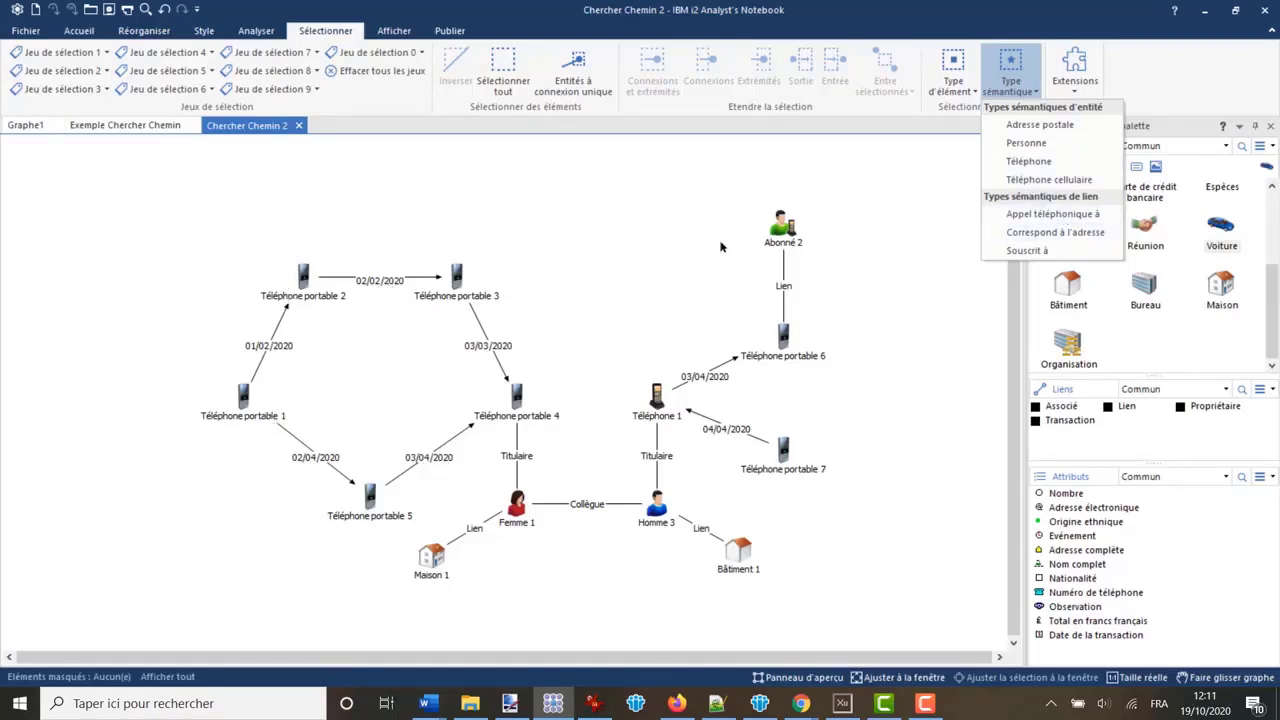
{"action": "left_click", "coordinate": [1037, 216]}
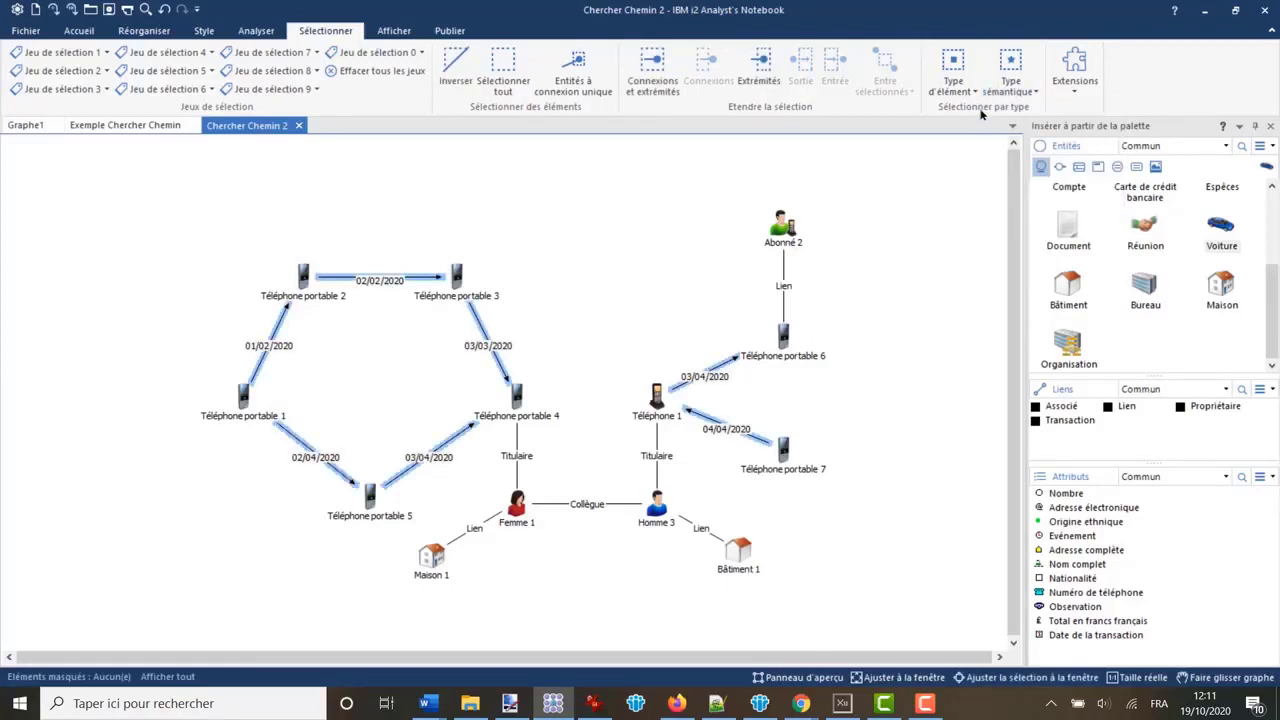
{"action": "left_click", "coordinate": [1030, 92]}
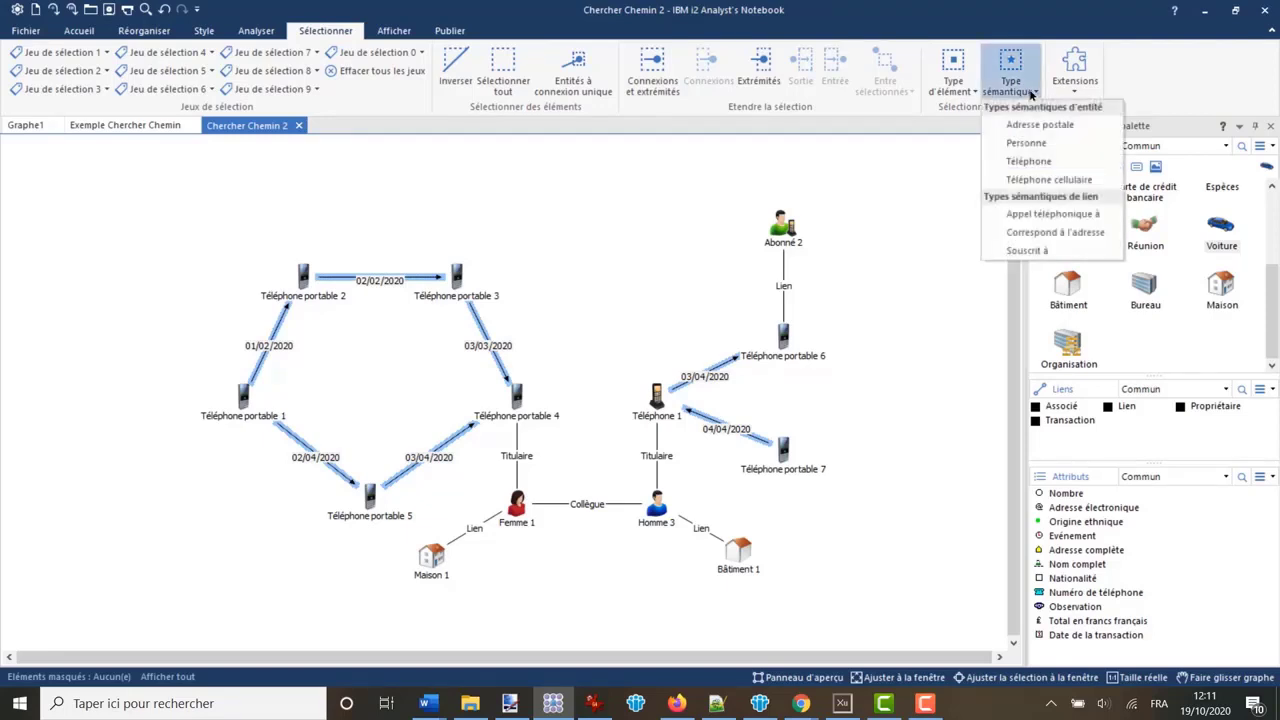
{"action": "left_click", "coordinate": [1036, 233]}
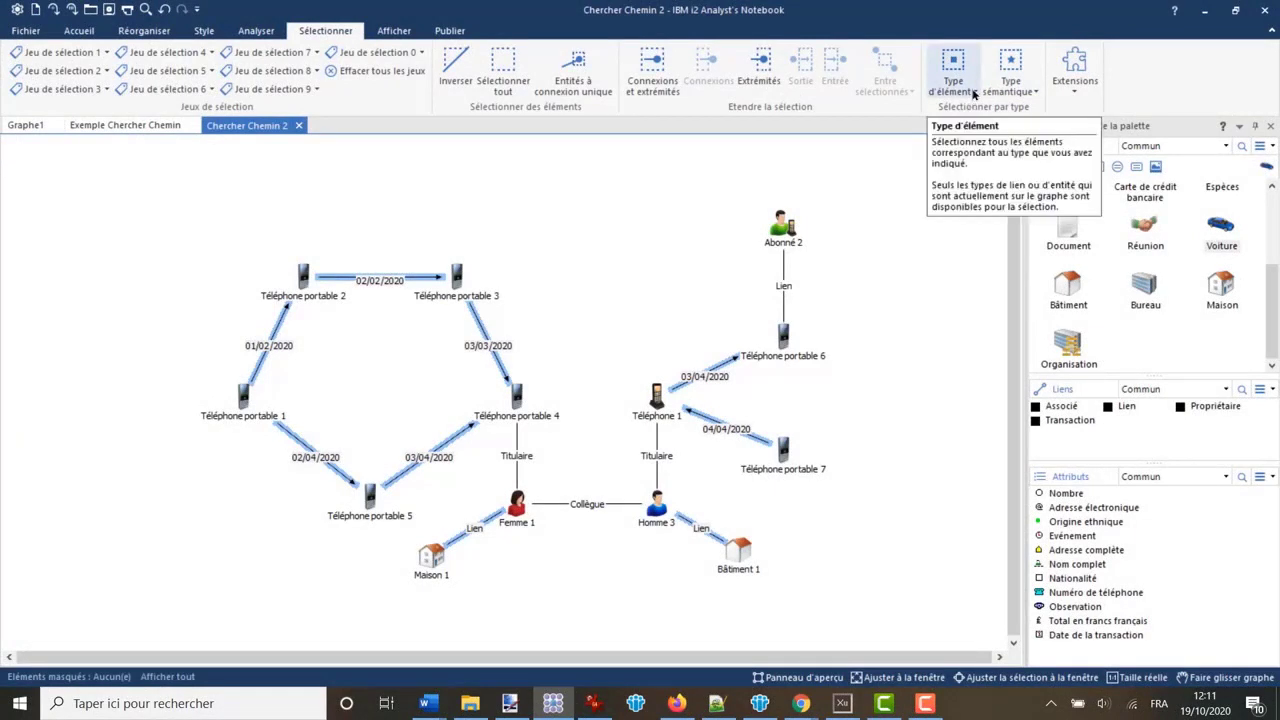
- Review the chart's available element types, semantic types and custom Extensions, and clear the selection on the chart
{"action": "left_click", "coordinate": [973, 94]}
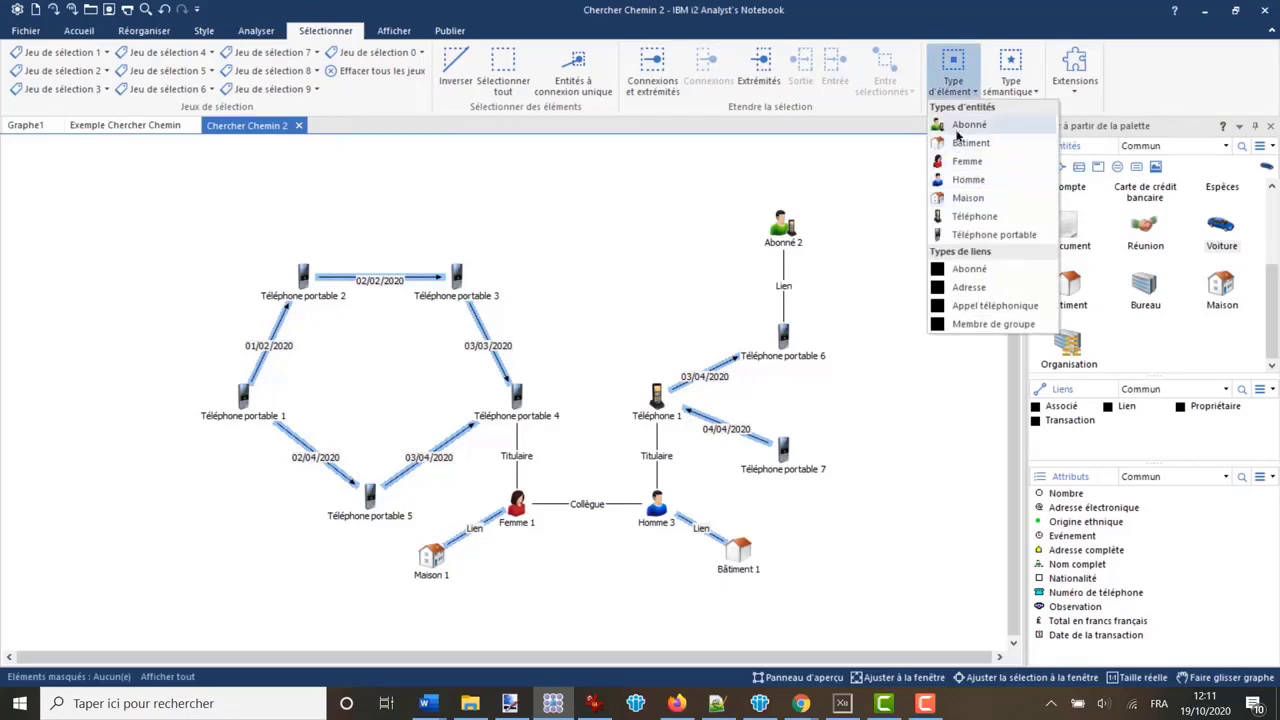
{"action": "left_click", "coordinate": [1034, 92]}
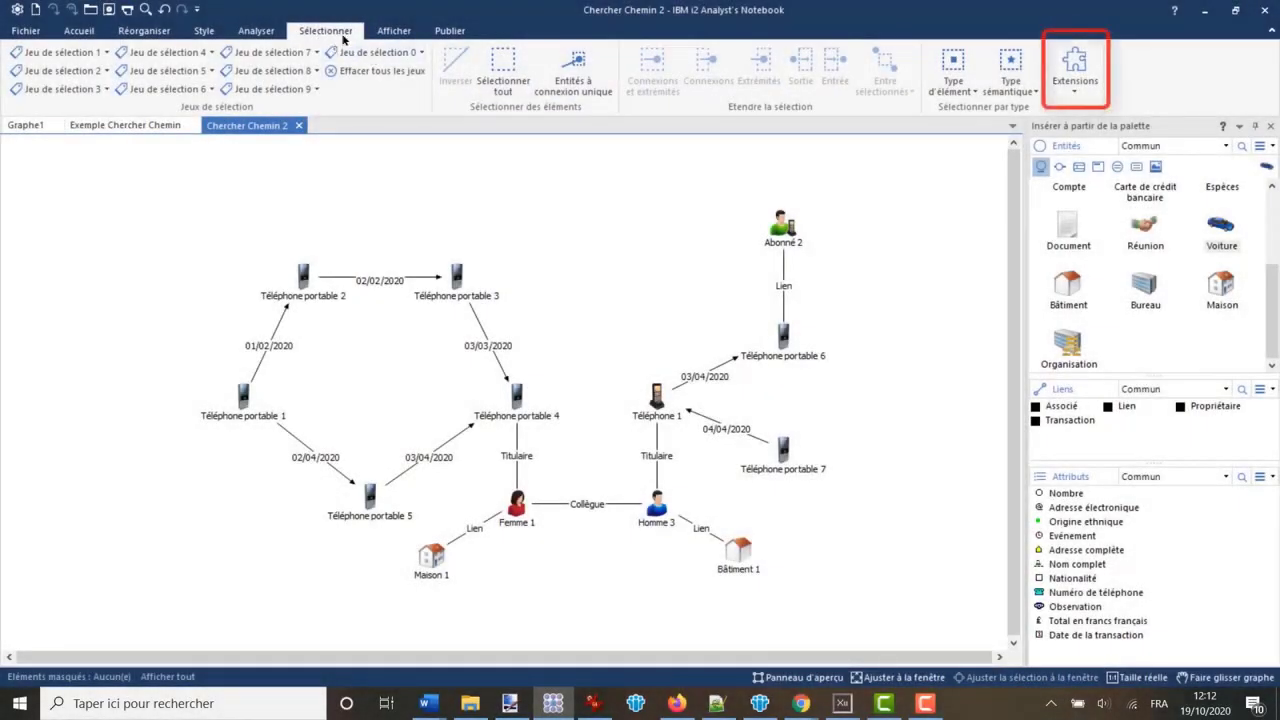
{"action": "left_click", "coordinate": [1078, 82]}
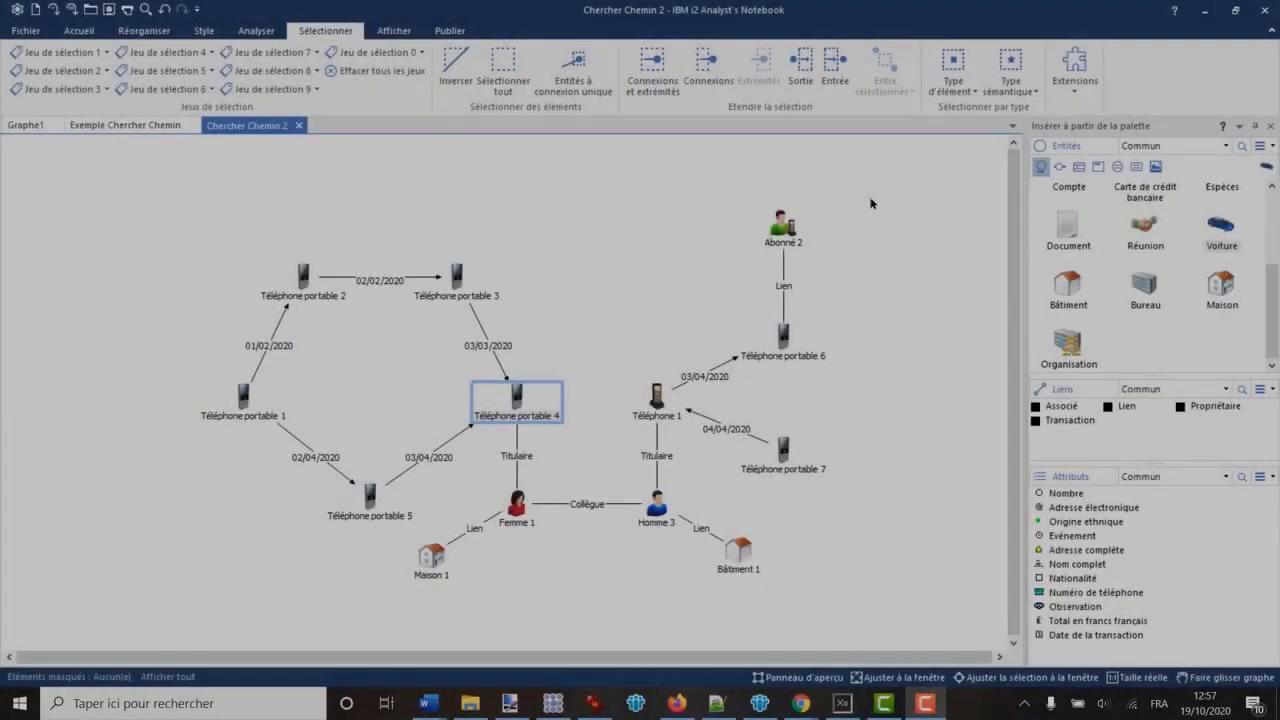
{"action": "left_click", "coordinate": [872, 204]}
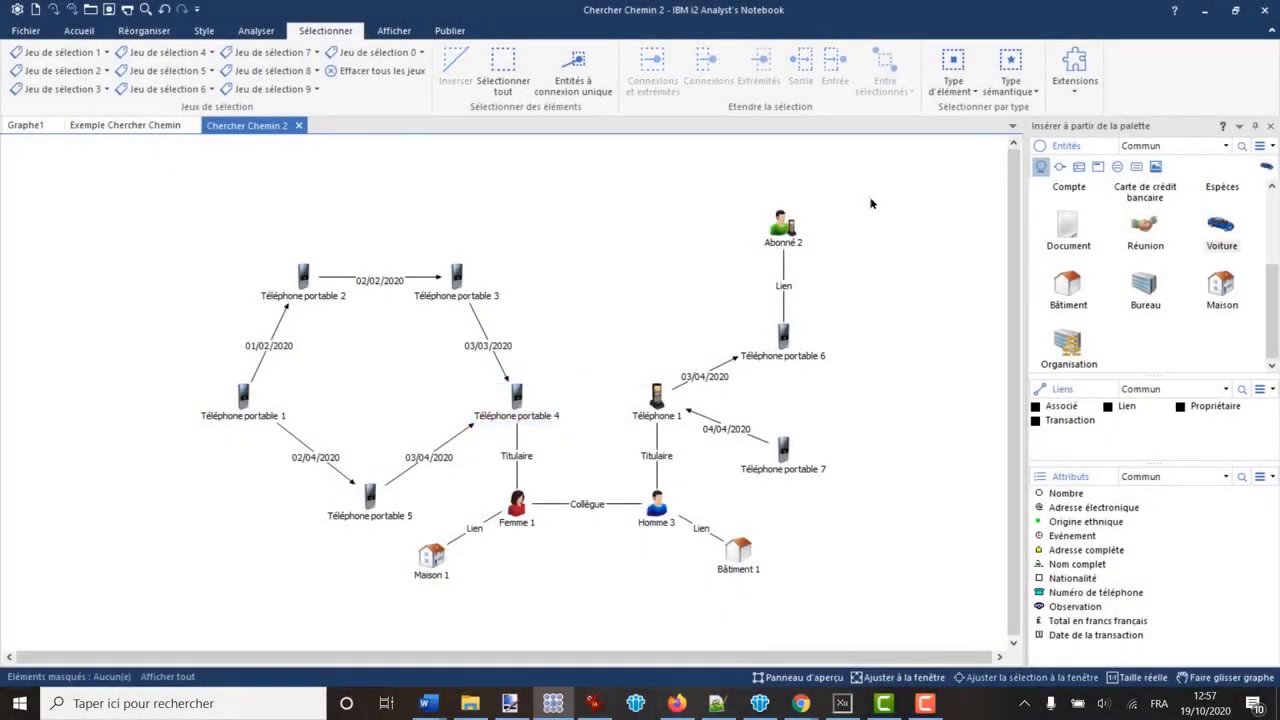